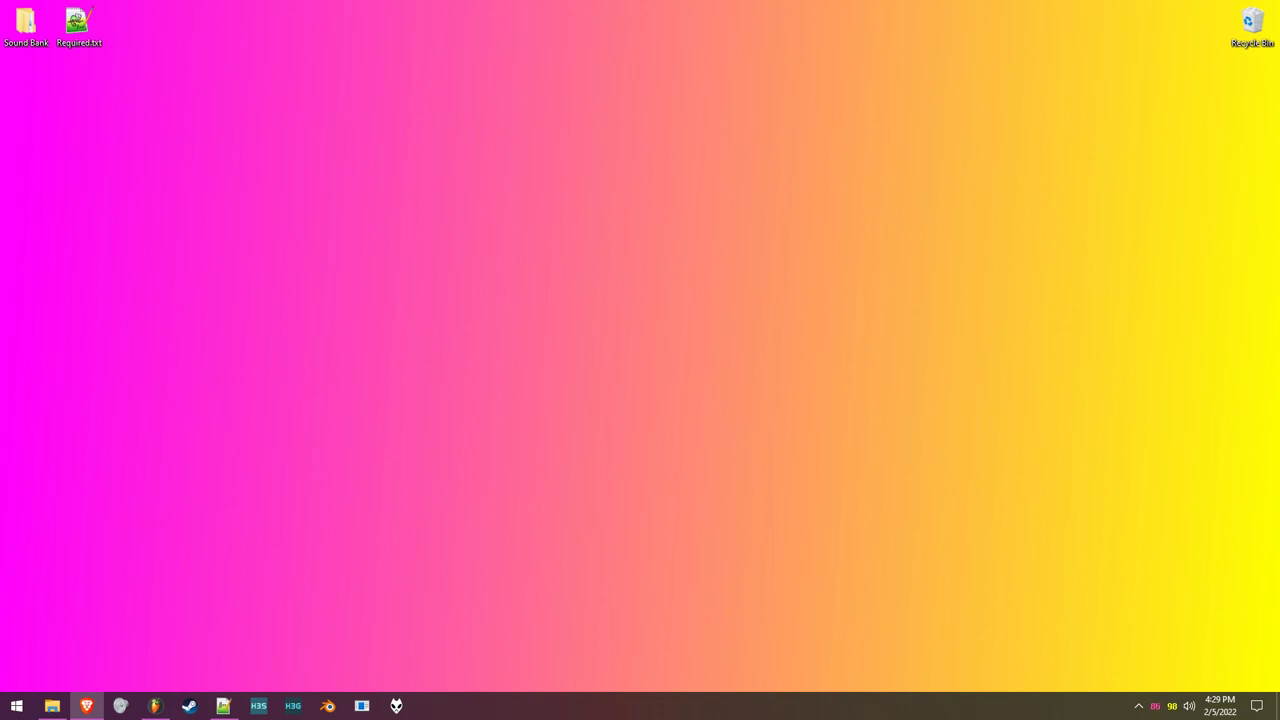
Open Required.txt from the desktop in Notepad++ to see the Halo 3 custom sounds tool list.
double_click(78, 24)
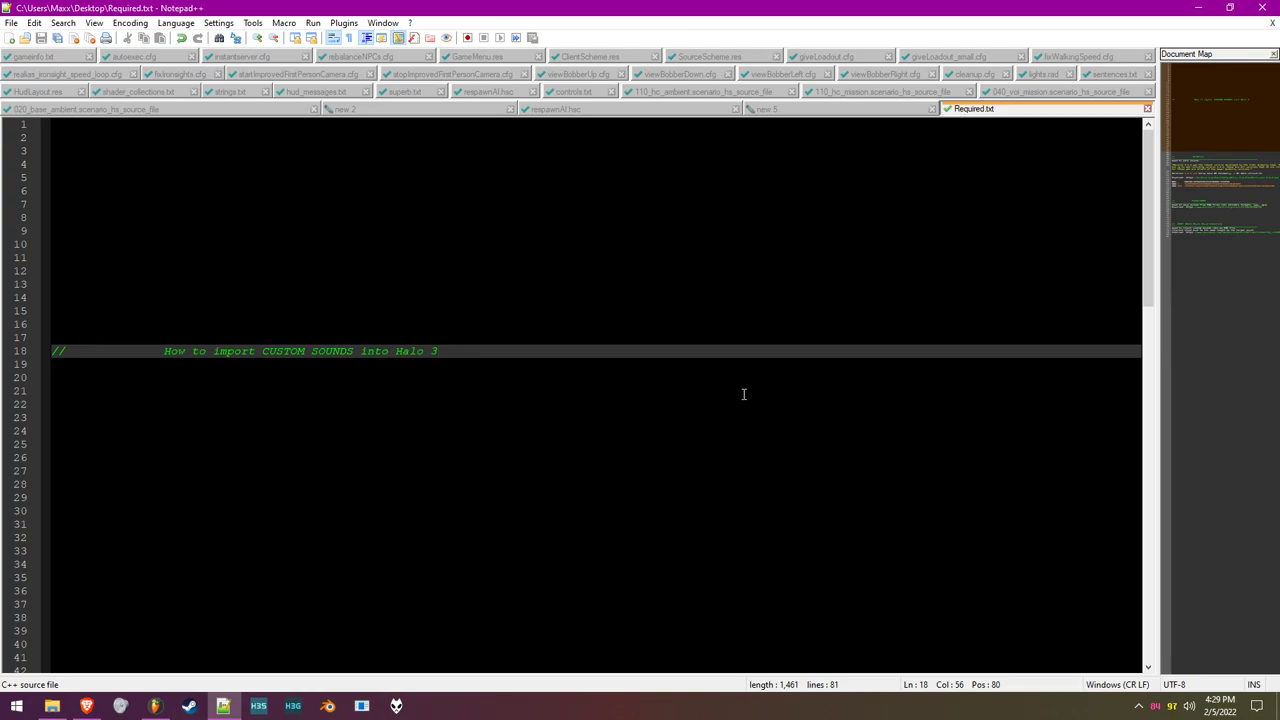
Scroll to the Audacity entry and select its audacity-win-2.4.2.exe installer name.
scroll(743, 400, down, 8)
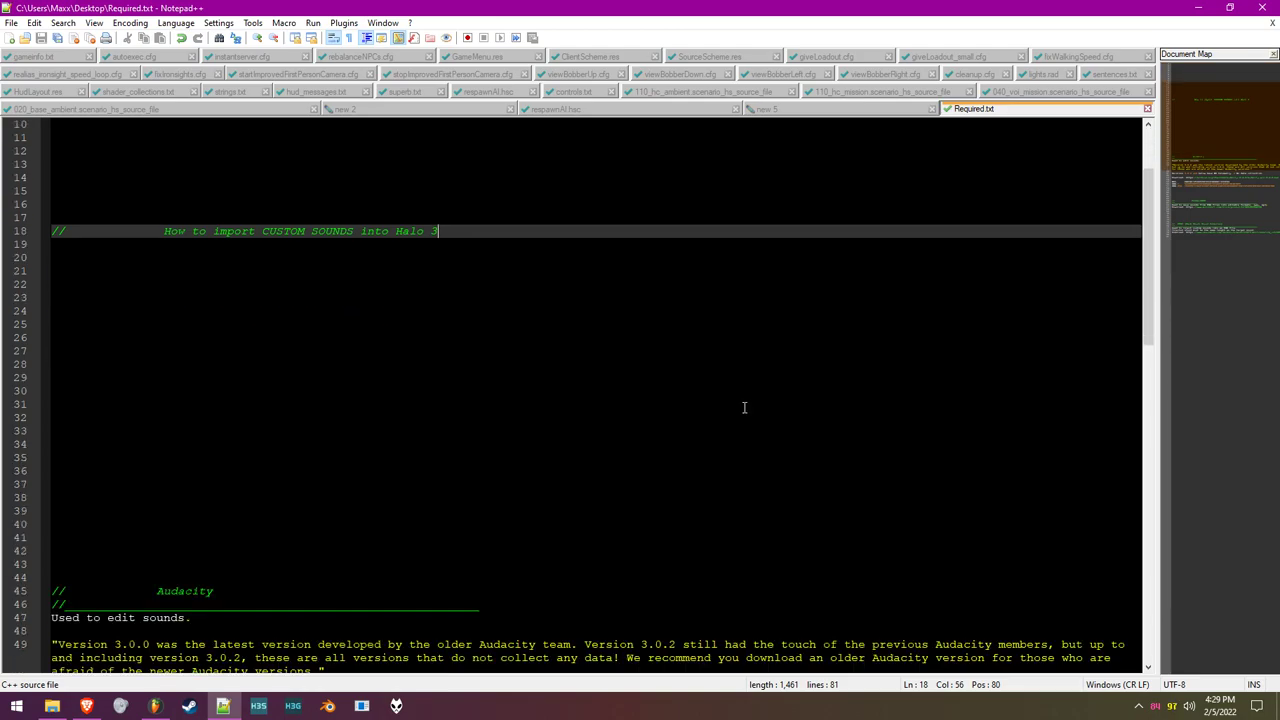
drag(674, 609, 76, 378)
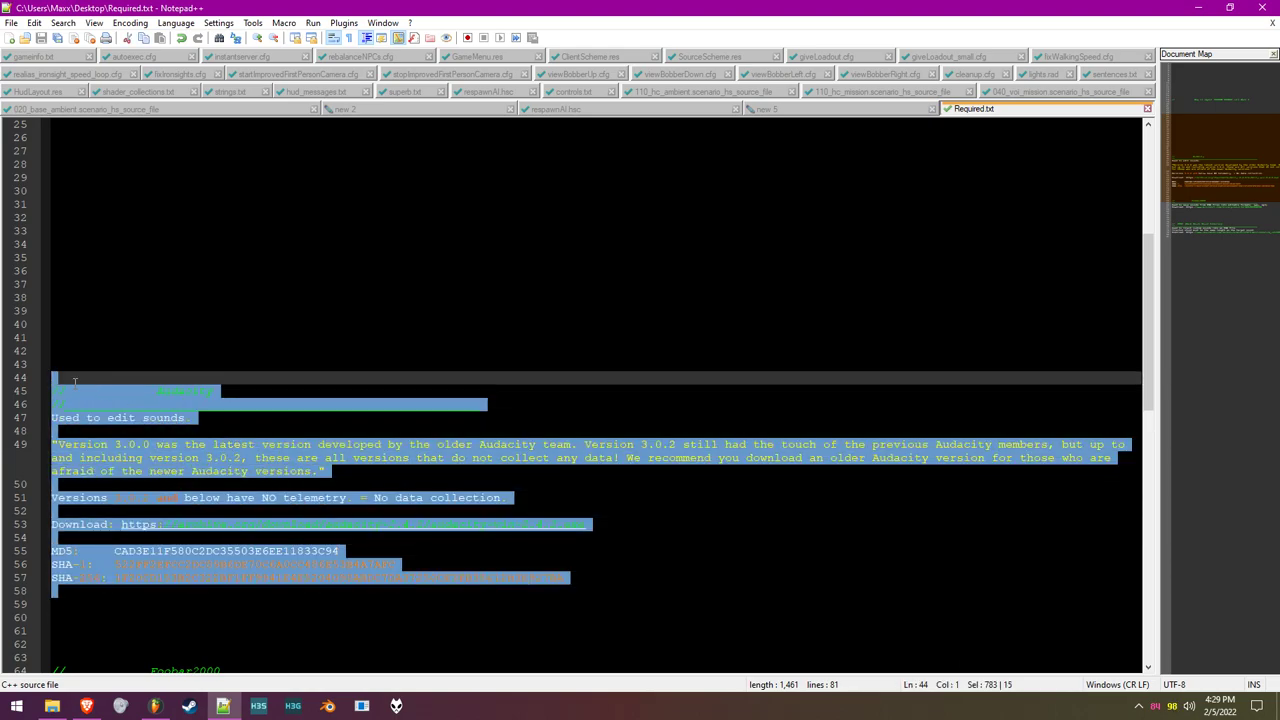
click(76, 380)
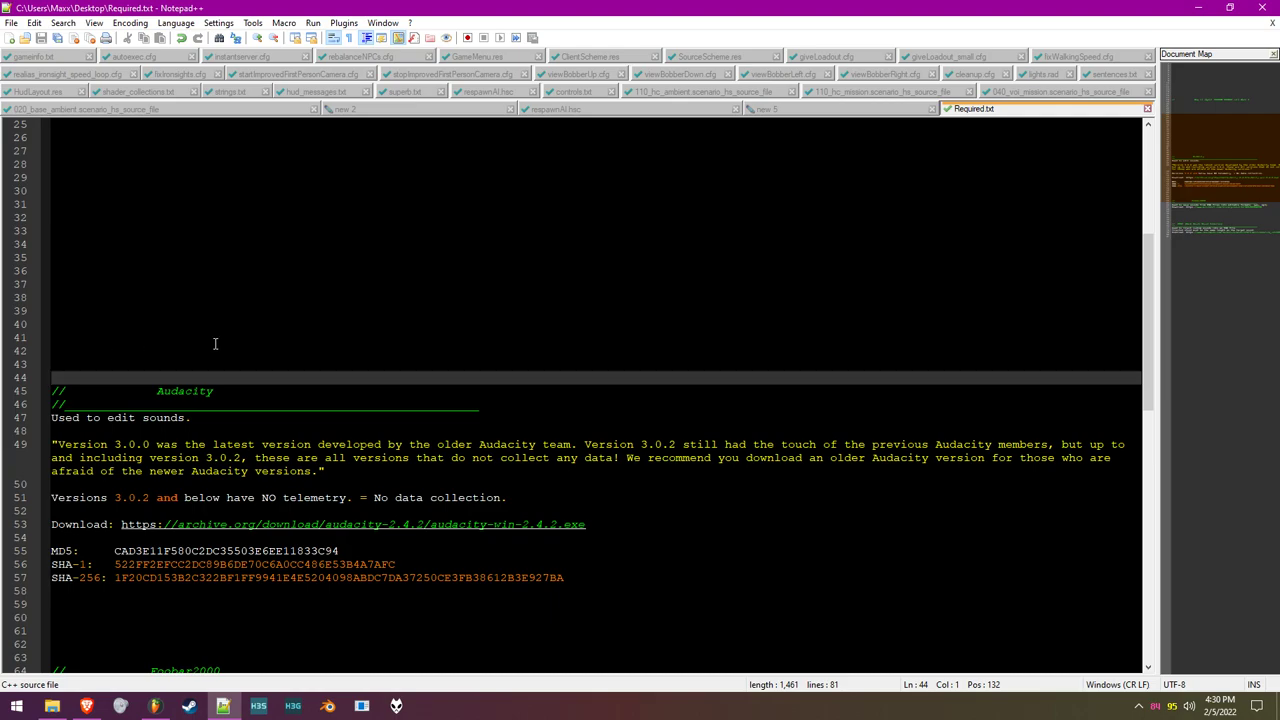
drag(612, 526, 396, 535)
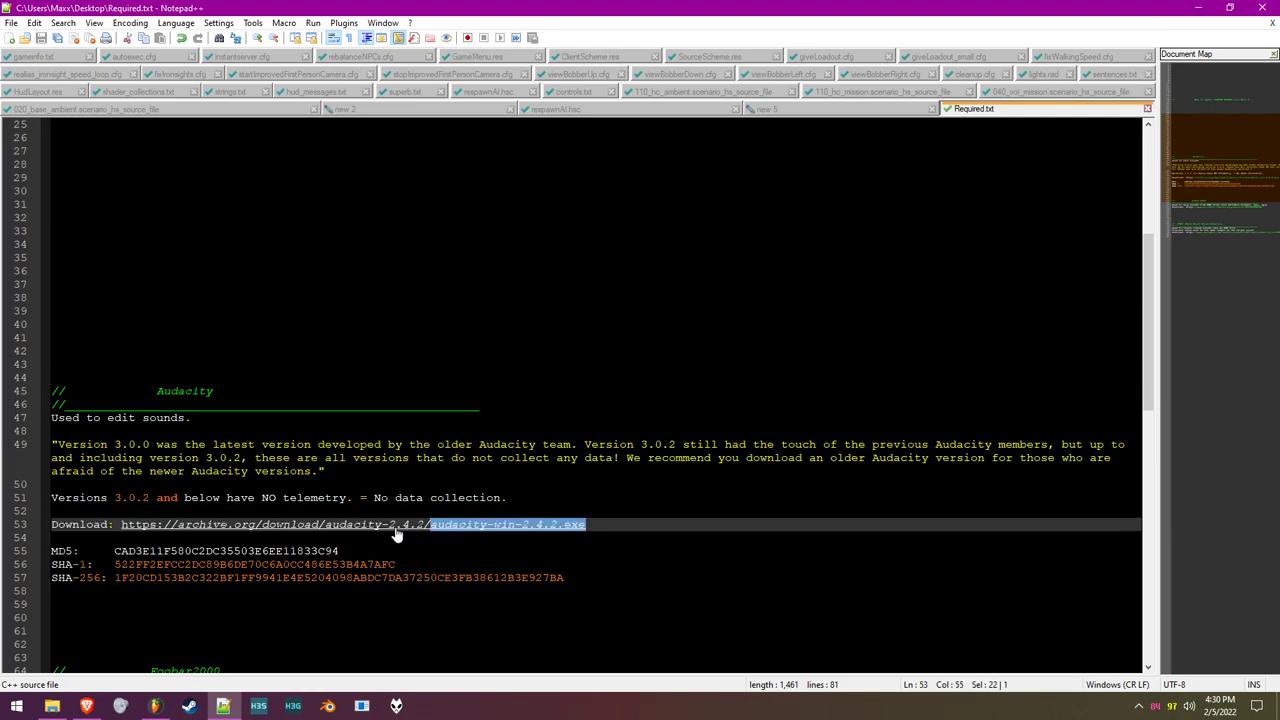
Look over the Audacity MD5 and SHA hashes, then scroll down and select the Foobar2000 heading.
drag(367, 553, 151, 594)
click(194, 600)
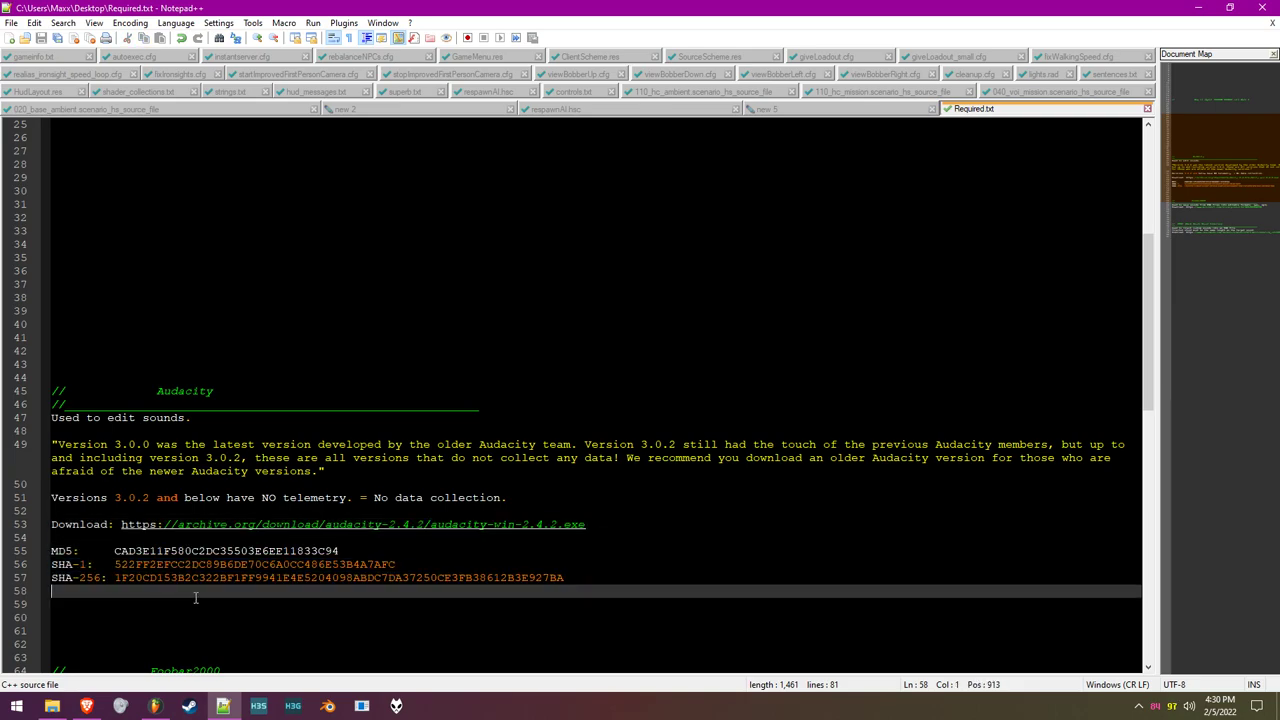
click(370, 552)
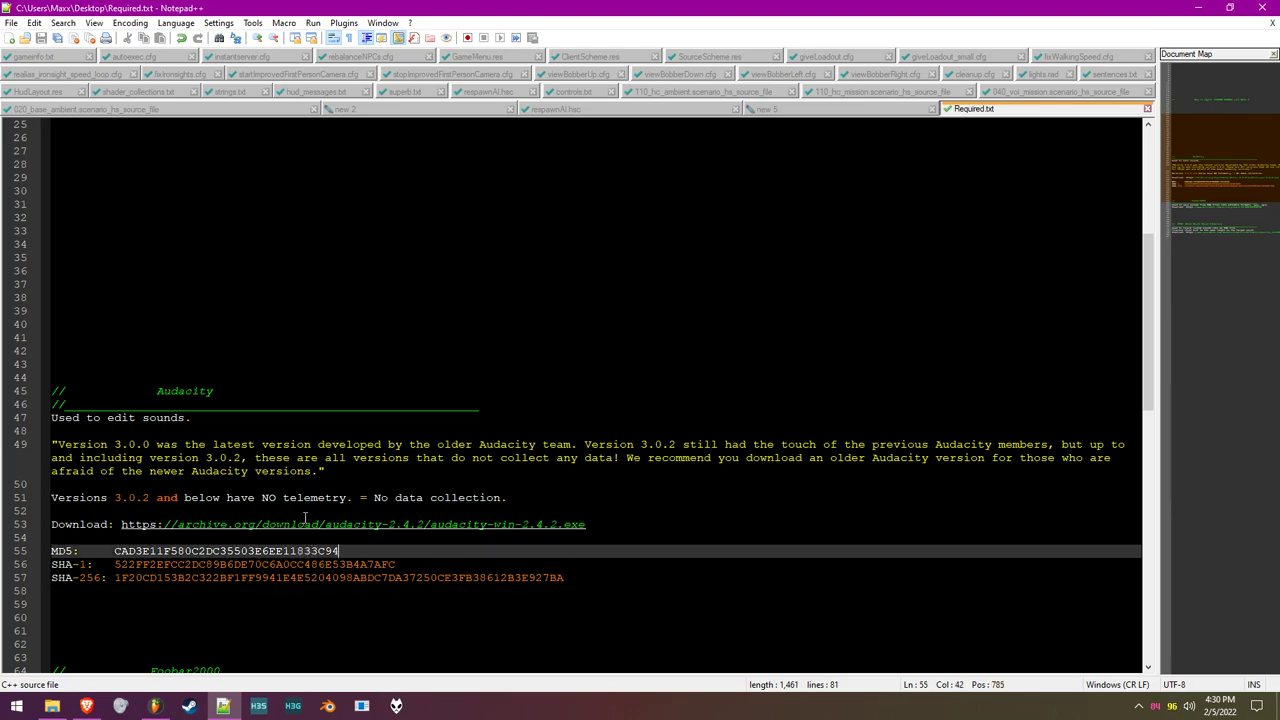
scroll(272, 437, down, 7)
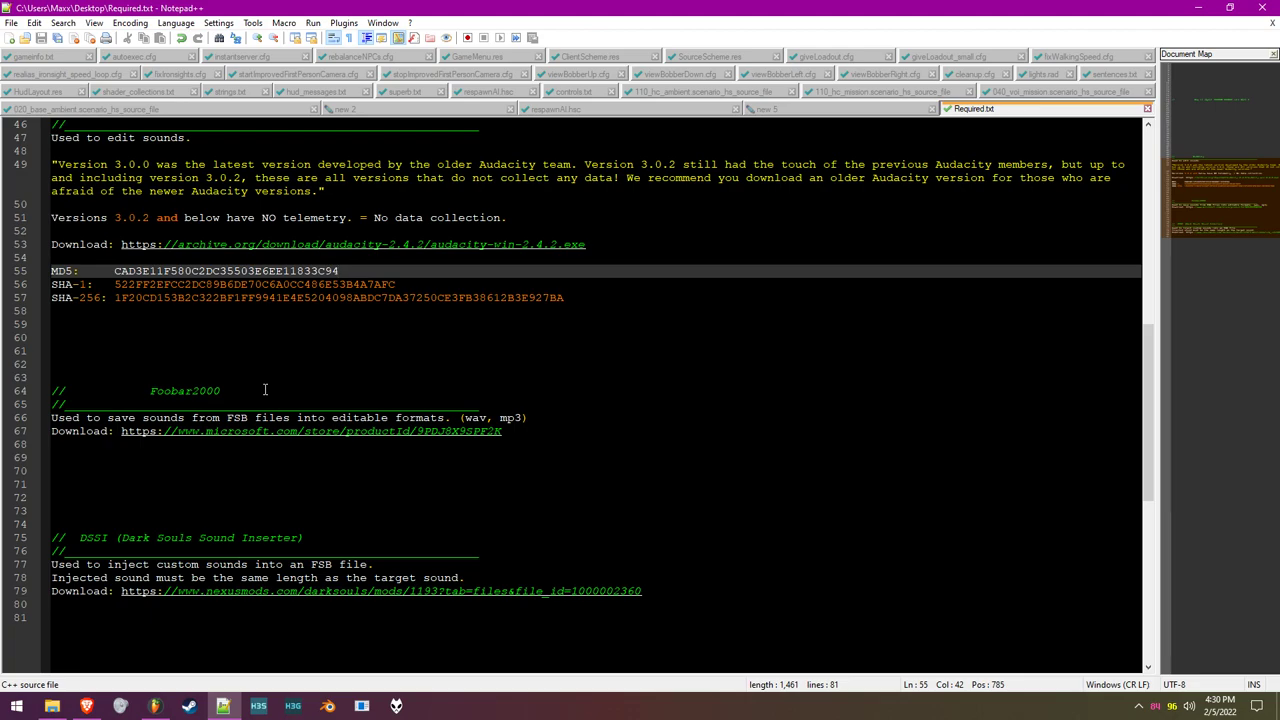
drag(221, 391, 150, 390)
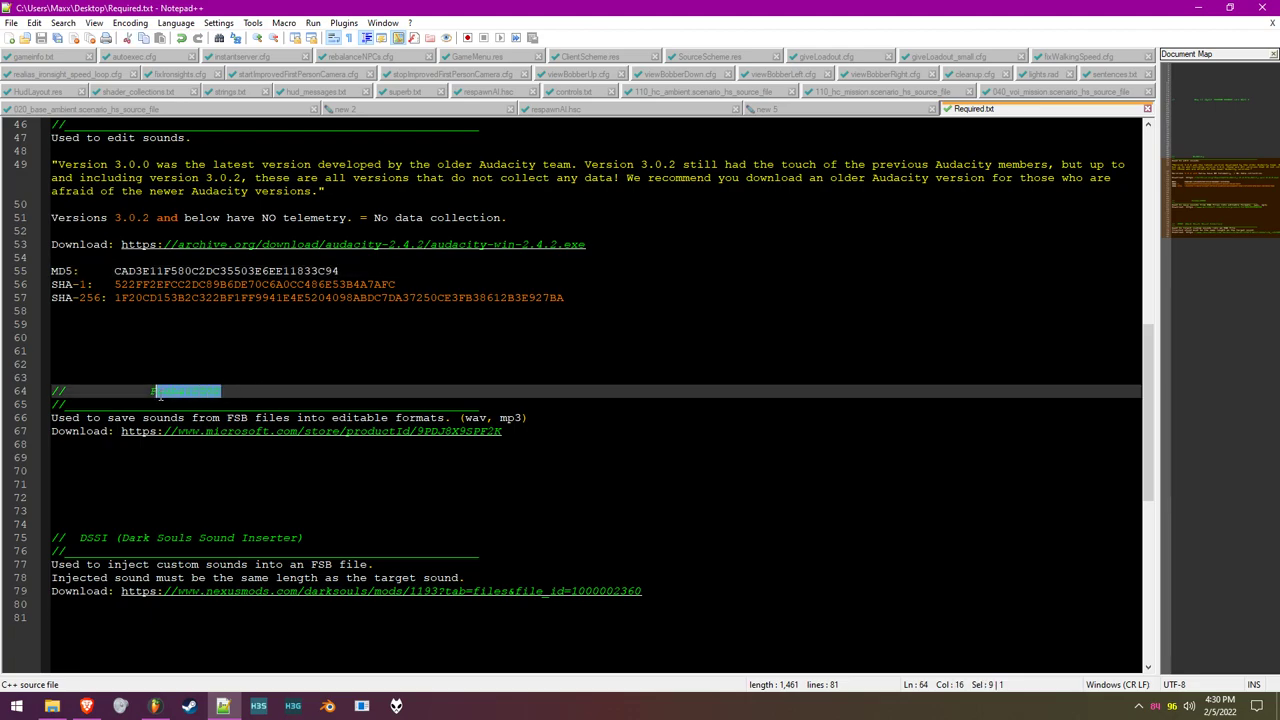
click(153, 383)
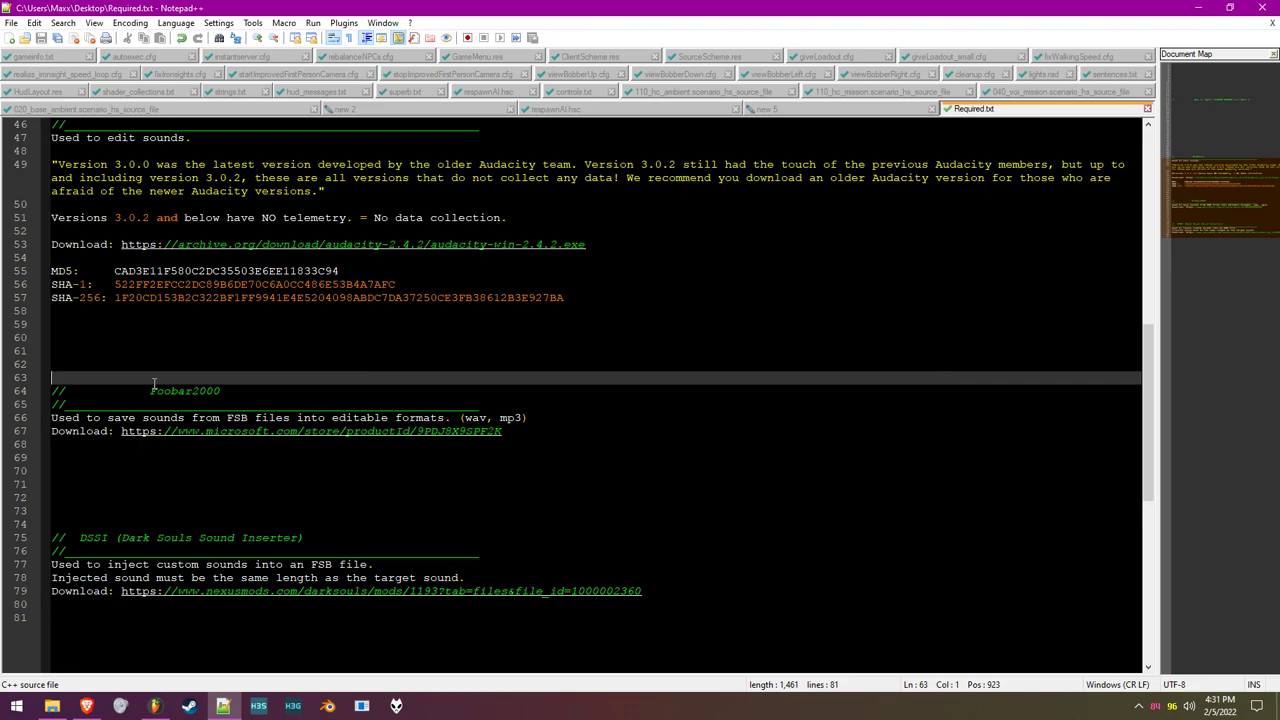
drag(320, 540, 116, 541)
click(118, 525)
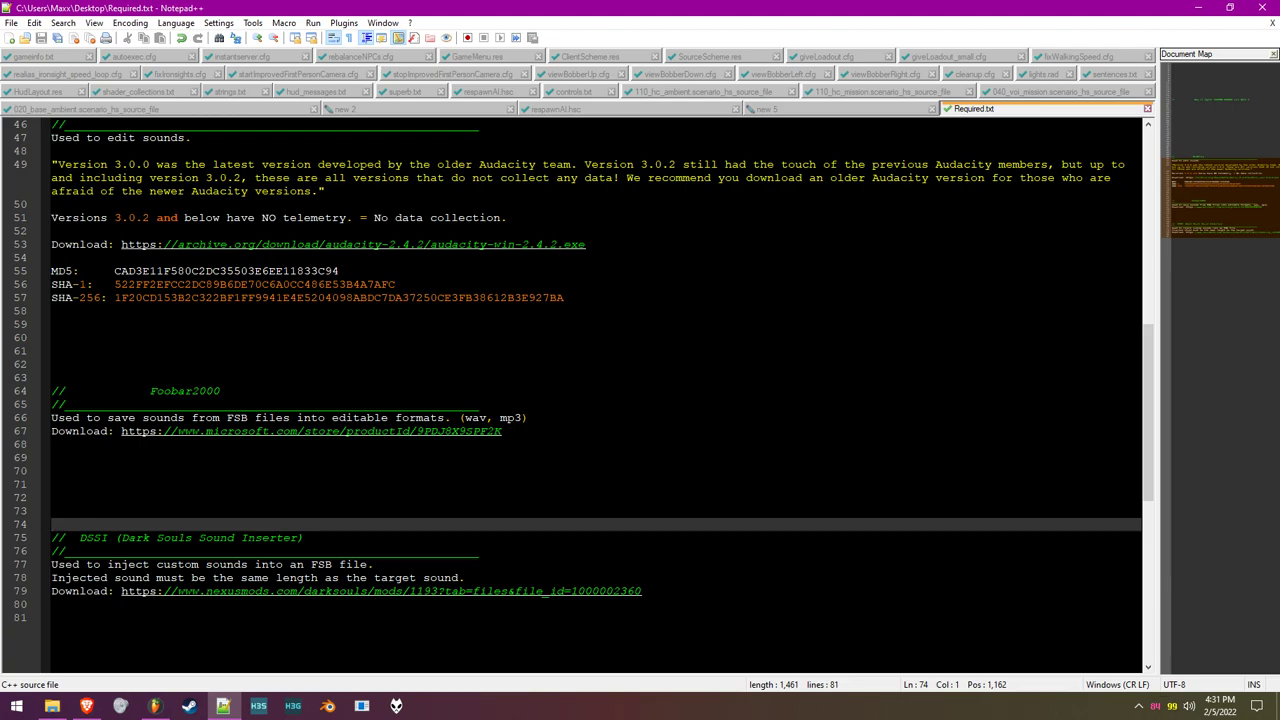
key(alt+Tab)
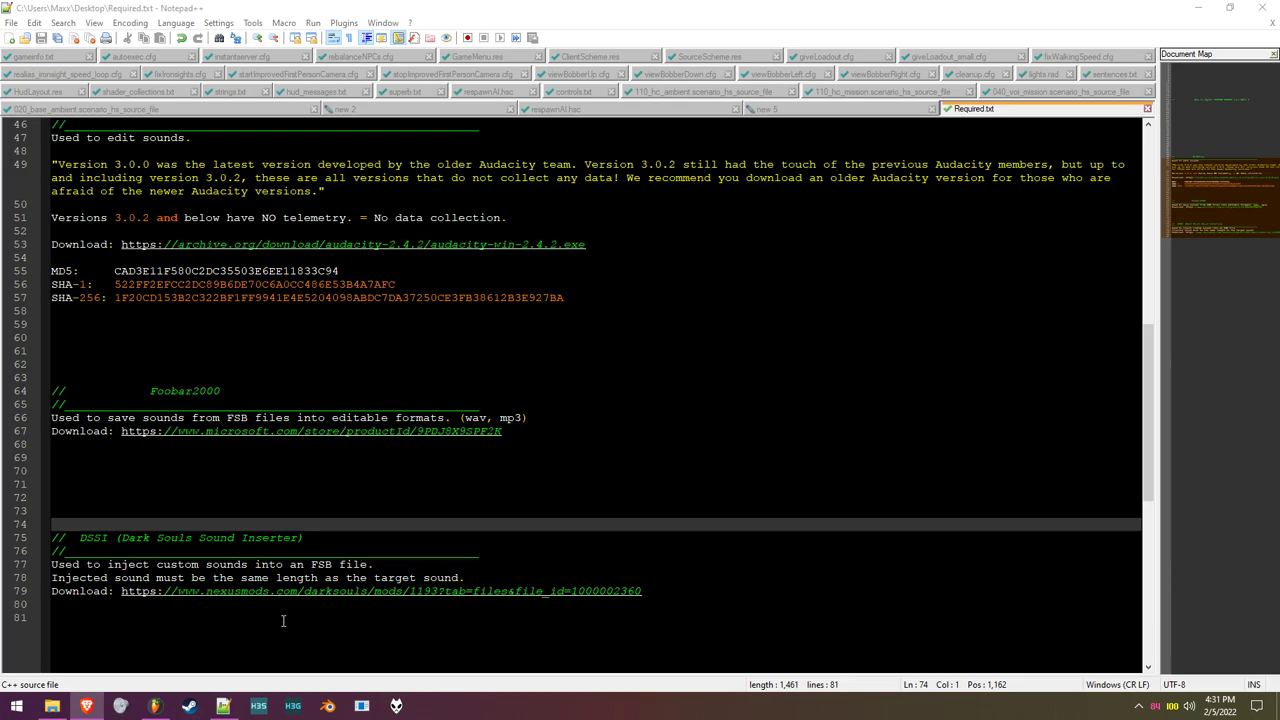
drag(730, 617, 214, 351)
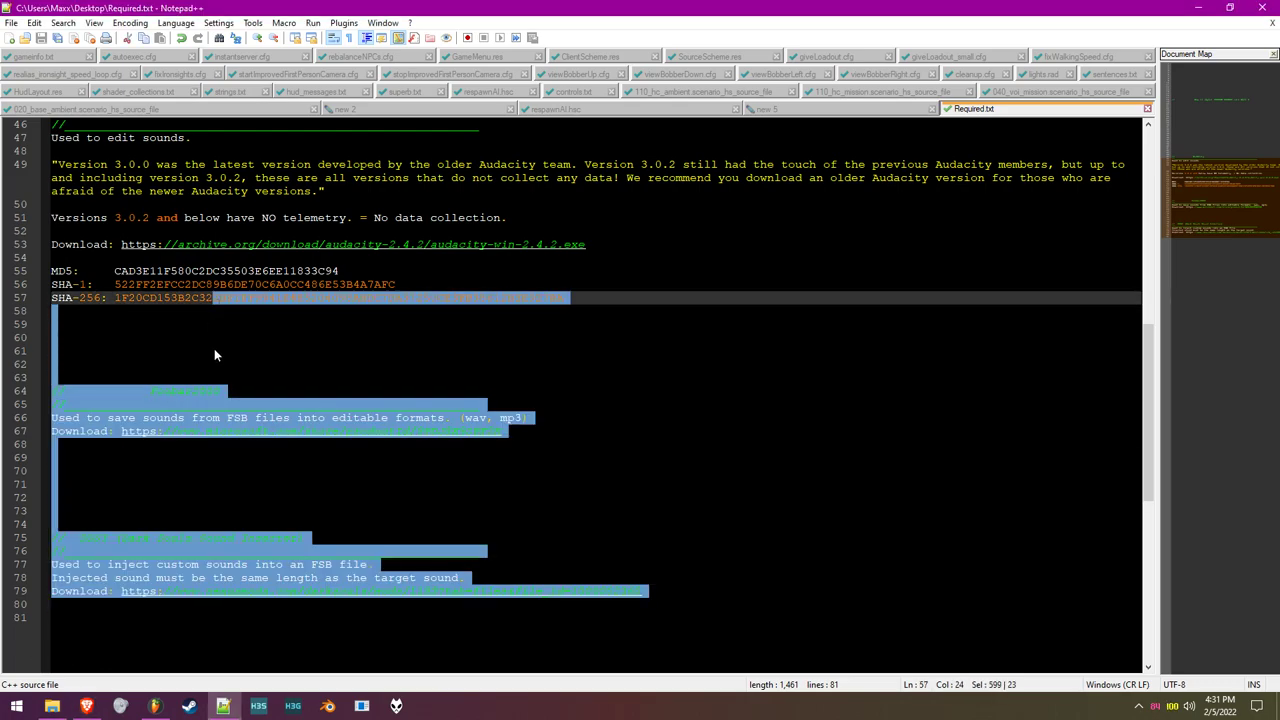
click(214, 351)
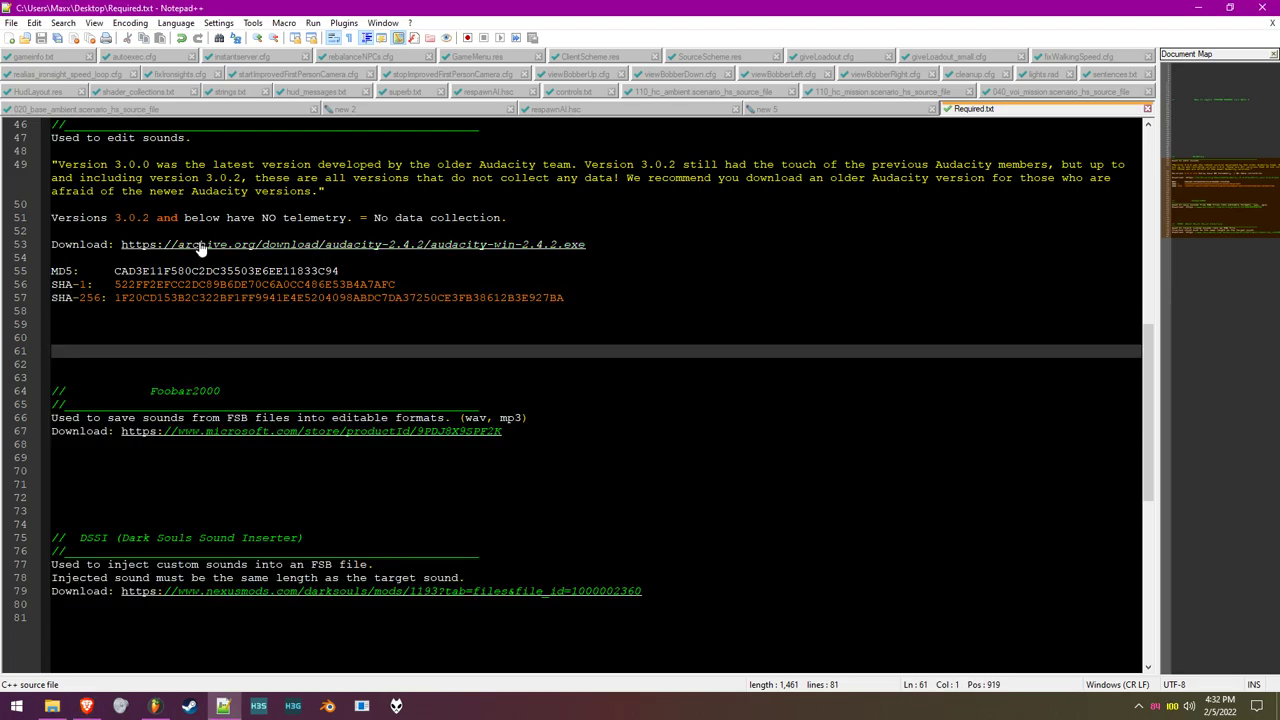
double_click(322, 250)
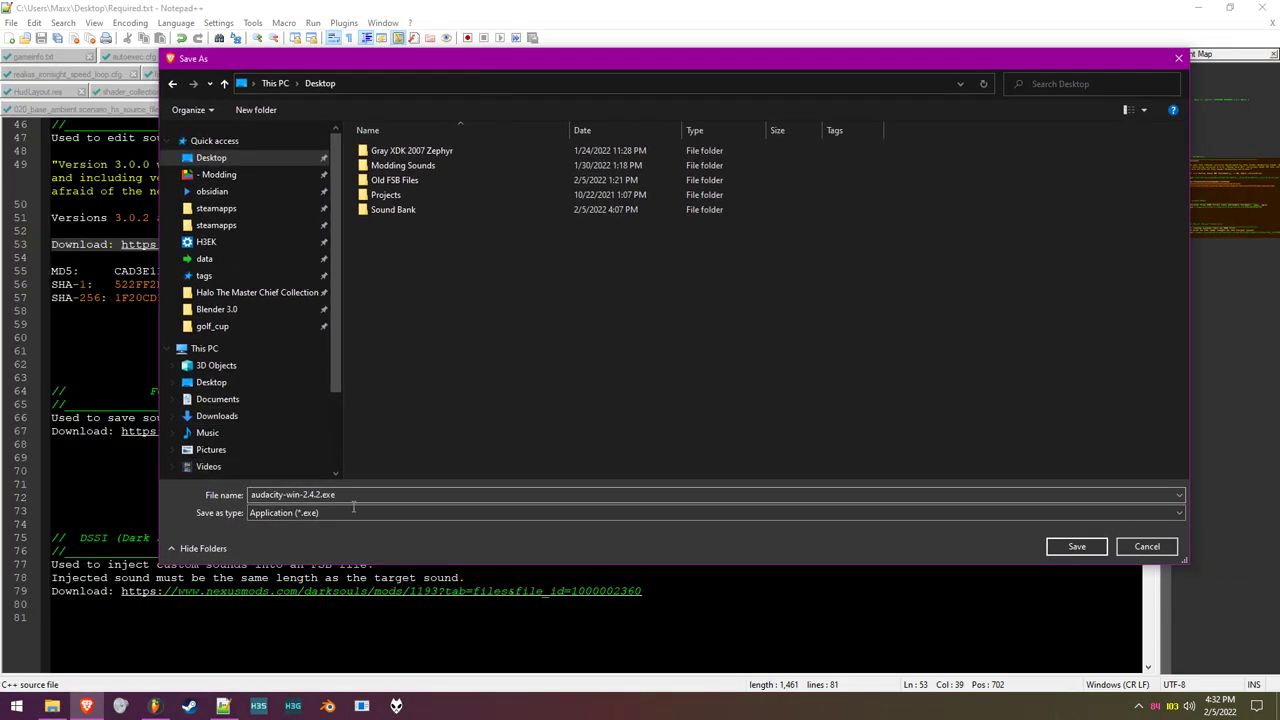
click(290, 495)
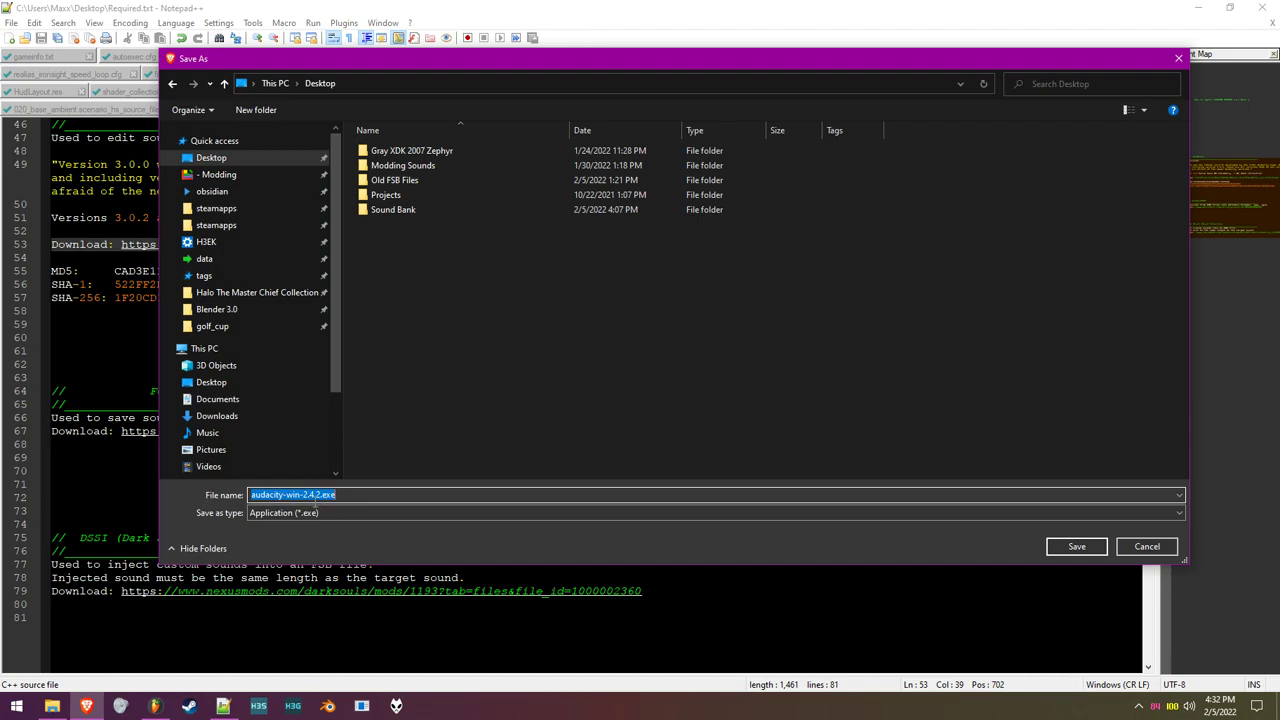
click(329, 502)
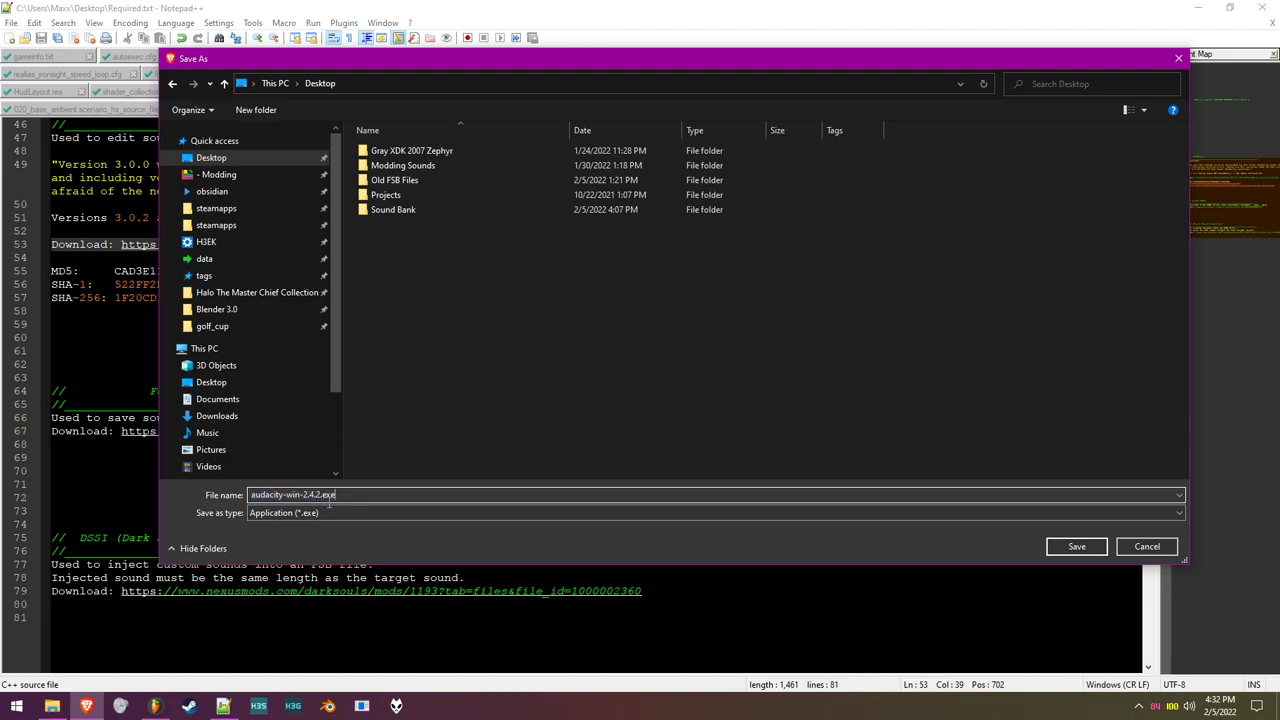
click(1146, 547)
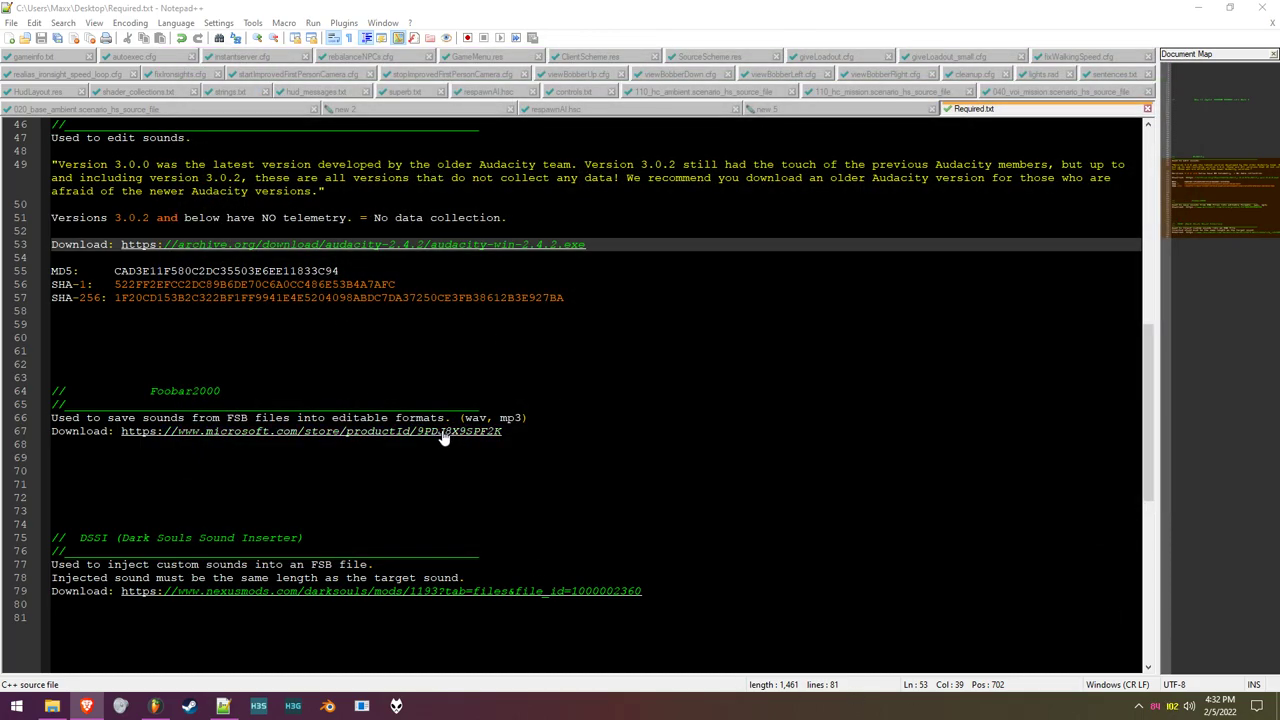
click(444, 438)
click(409, 444)
double_click(407, 432)
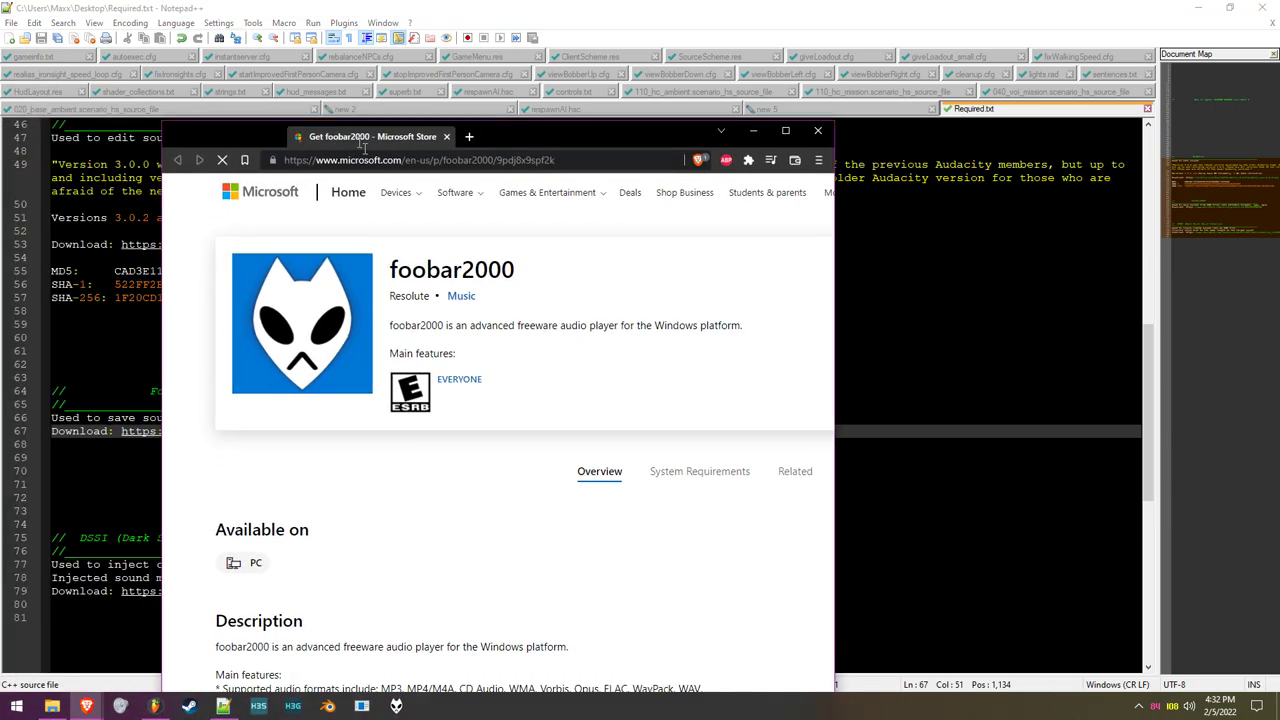
double_click(275, 167)
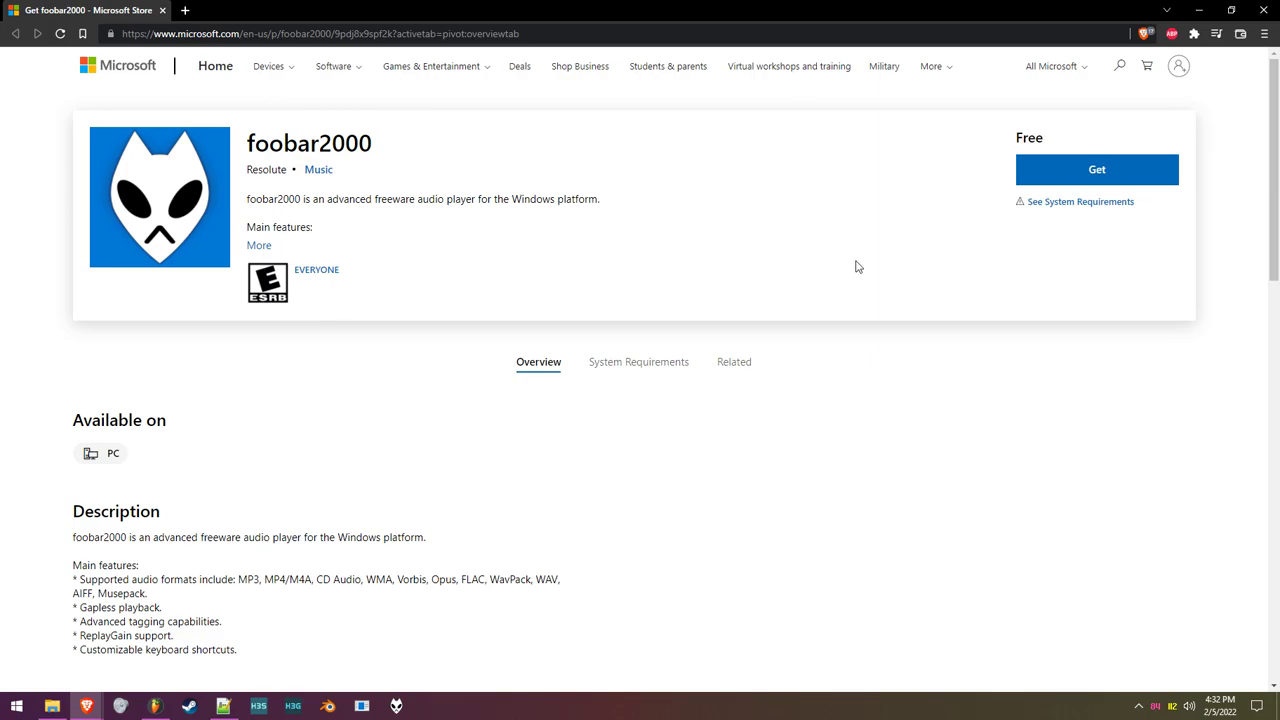
click(1264, 10)
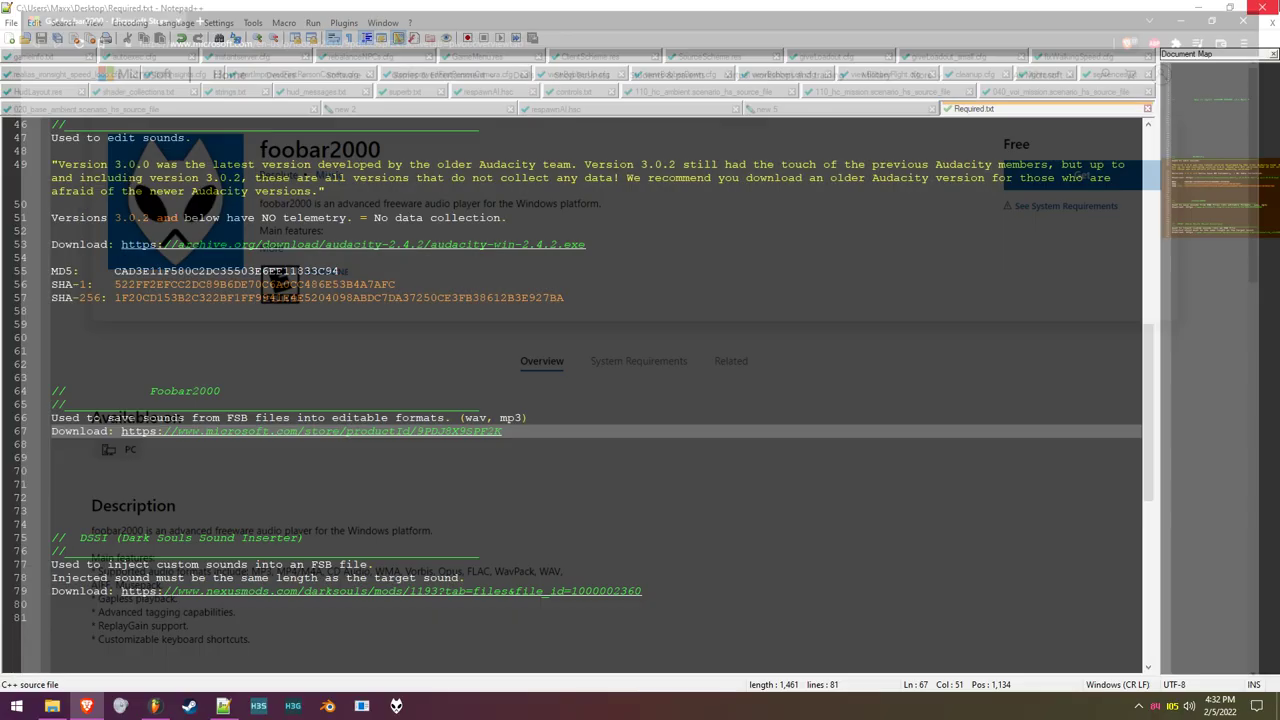
click(338, 592)
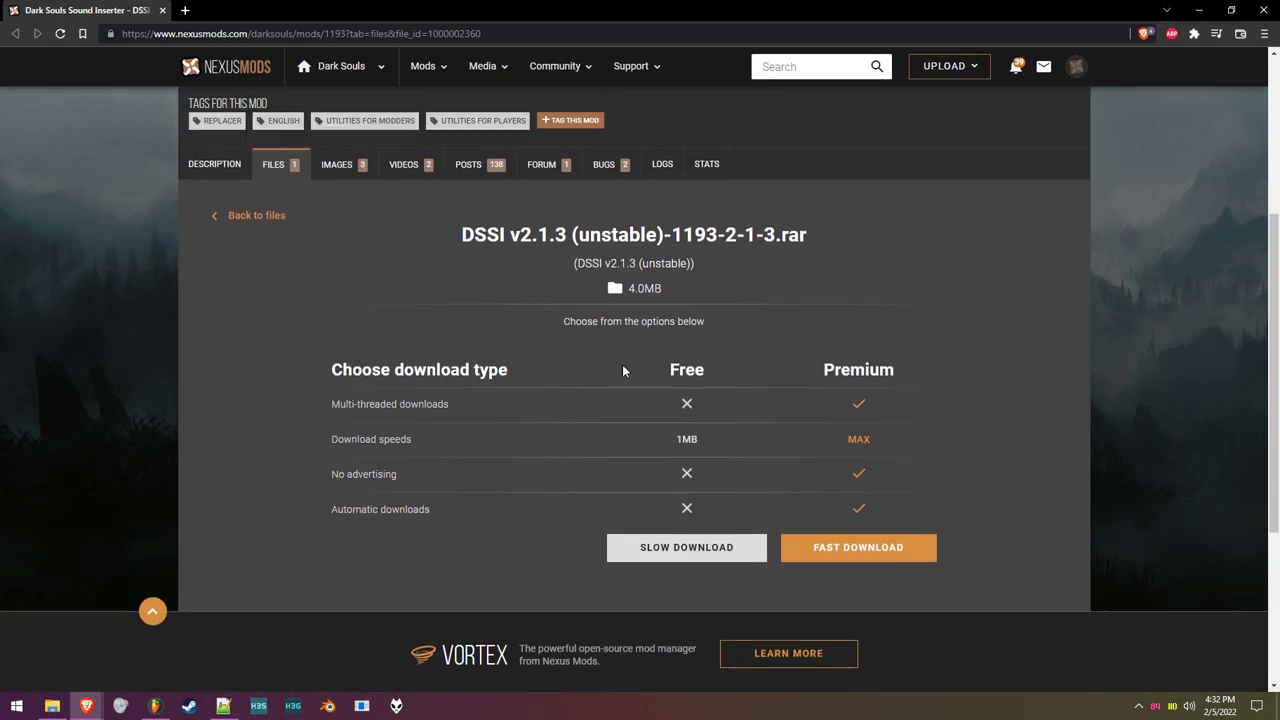
Review DSSI v2.1.3's Slow/Fast Download options on Nexus Mods, then switch back to Required.txt.
scroll(357, 343, up, 1)
scroll(450, 368, down, 1)
drag(450, 210, 694, 237)
click(770, 253)
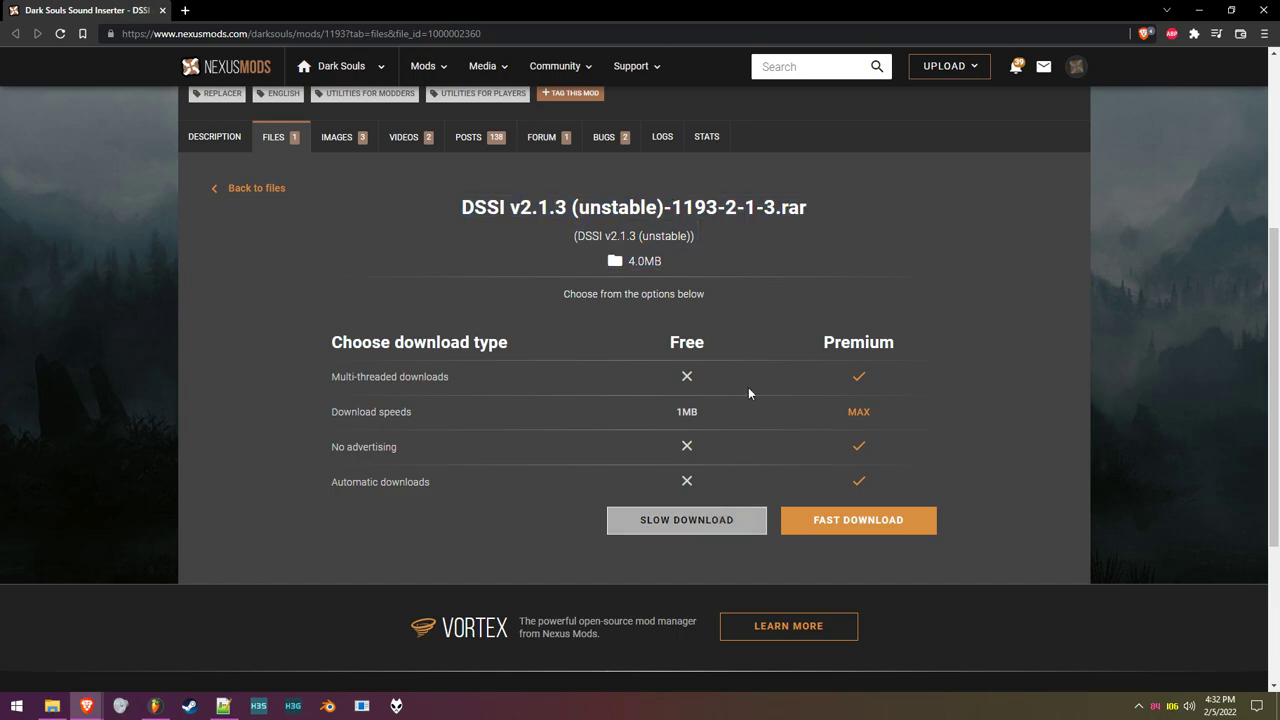
scroll(740, 425, up, 5)
key(alt+Tab)
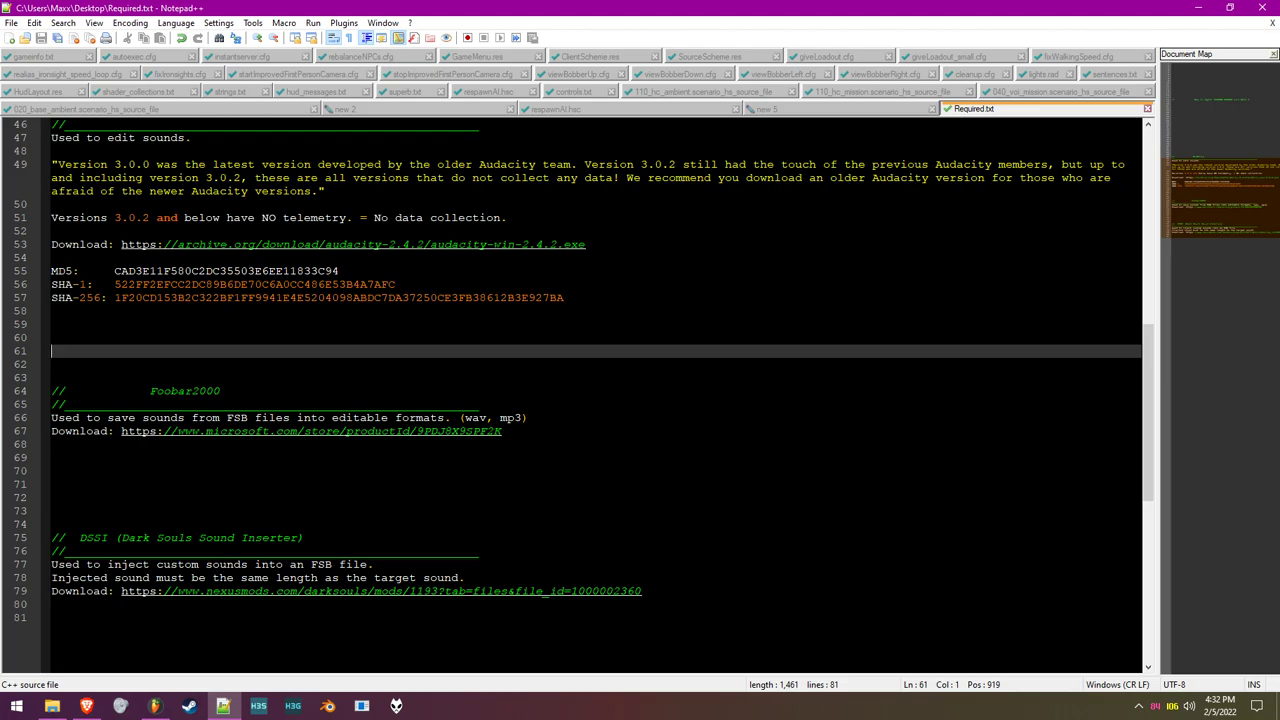
Minimize Notepad++ and open the Halo The Master Chief Collection folder in File Explorer.
click(1198, 7)
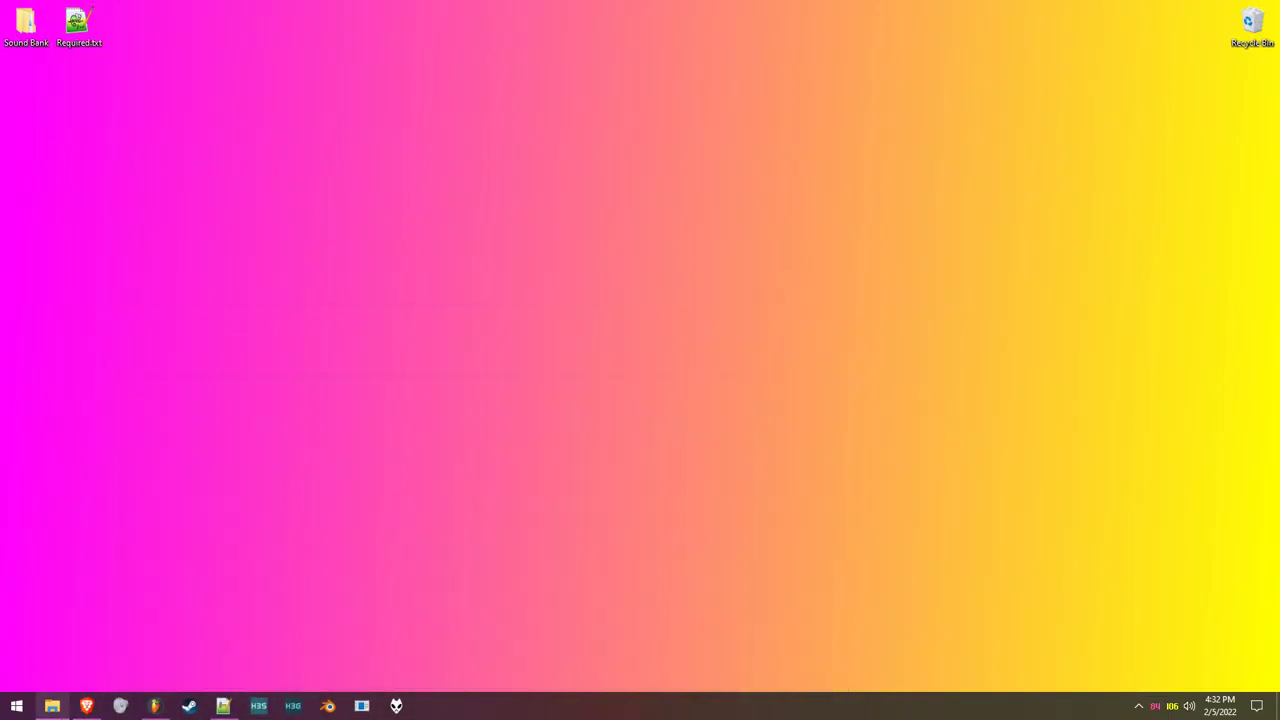
mouse_move(52, 706)
click(38, 659)
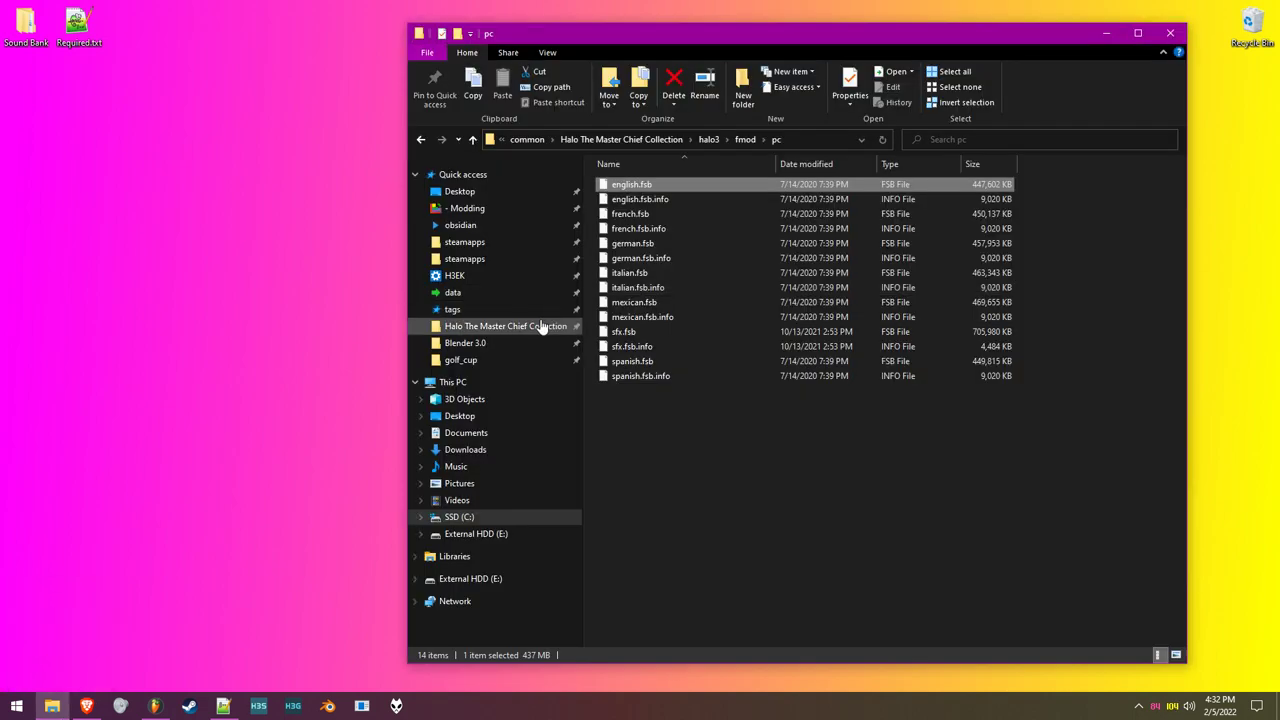
click(540, 328)
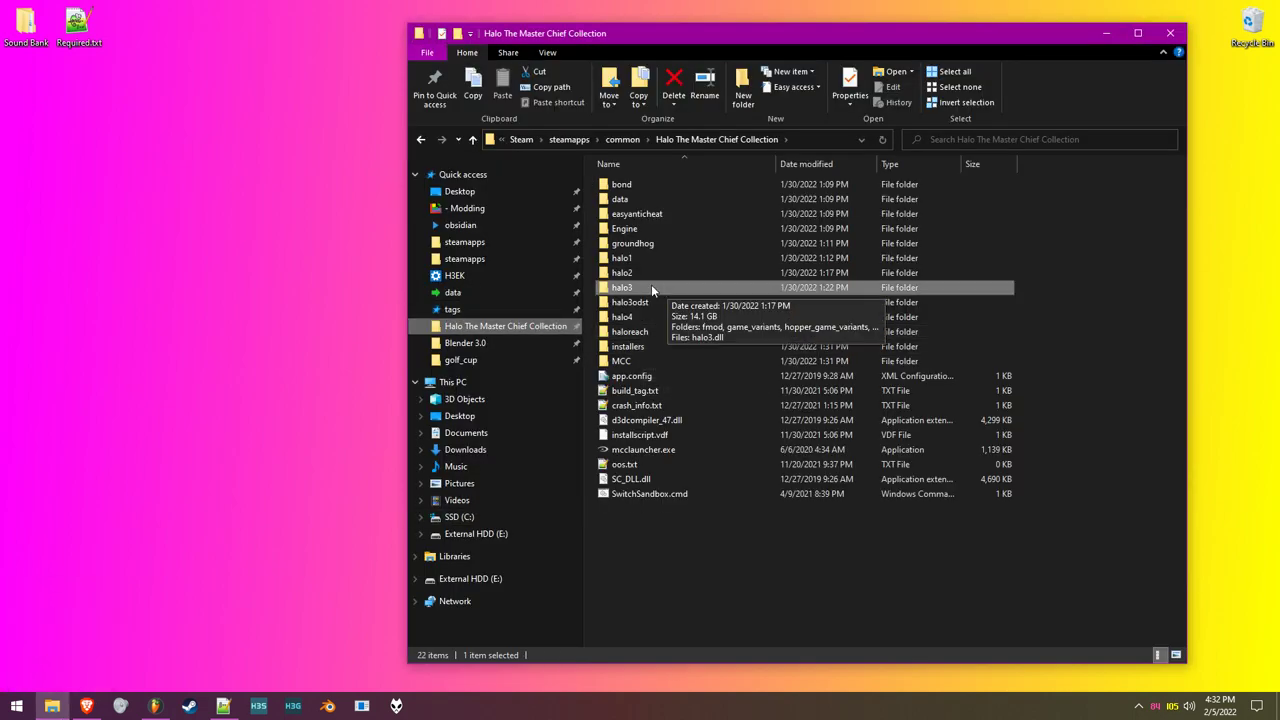
drag(680, 37, 475, 48)
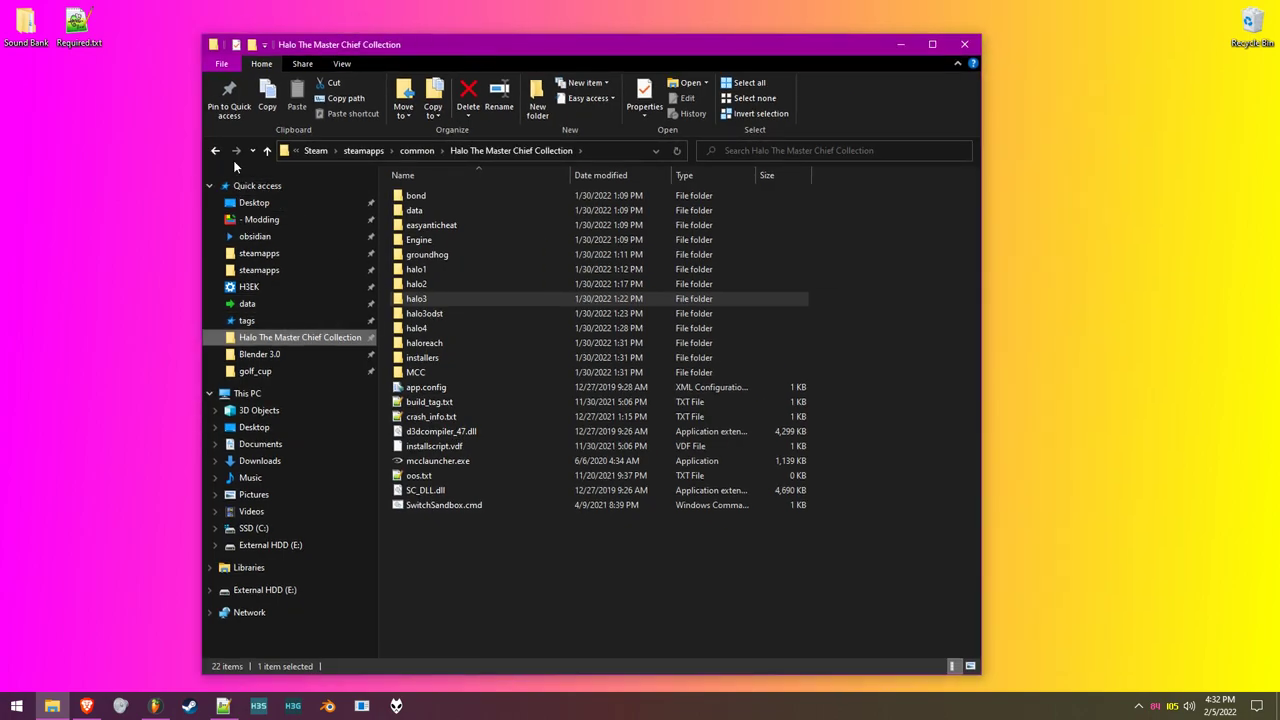
Go into halo3\fmod\pc and select sfx.fsb.
click(426, 302)
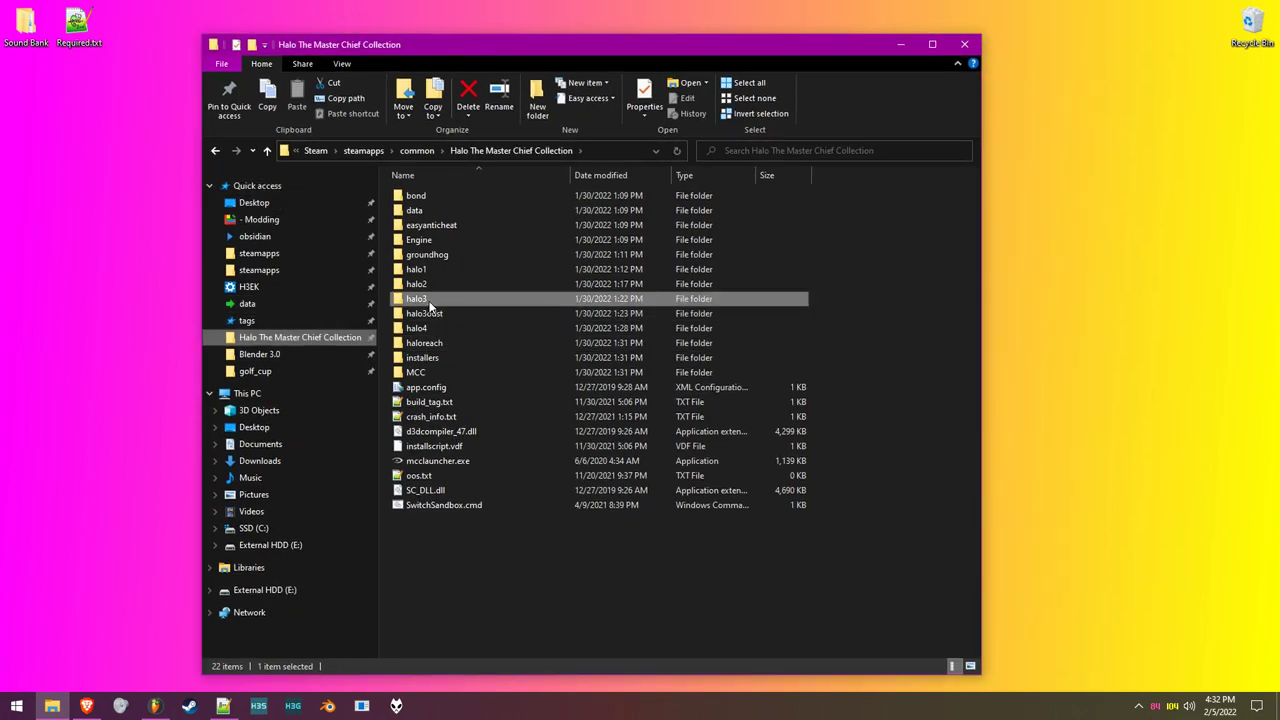
double_click(432, 299)
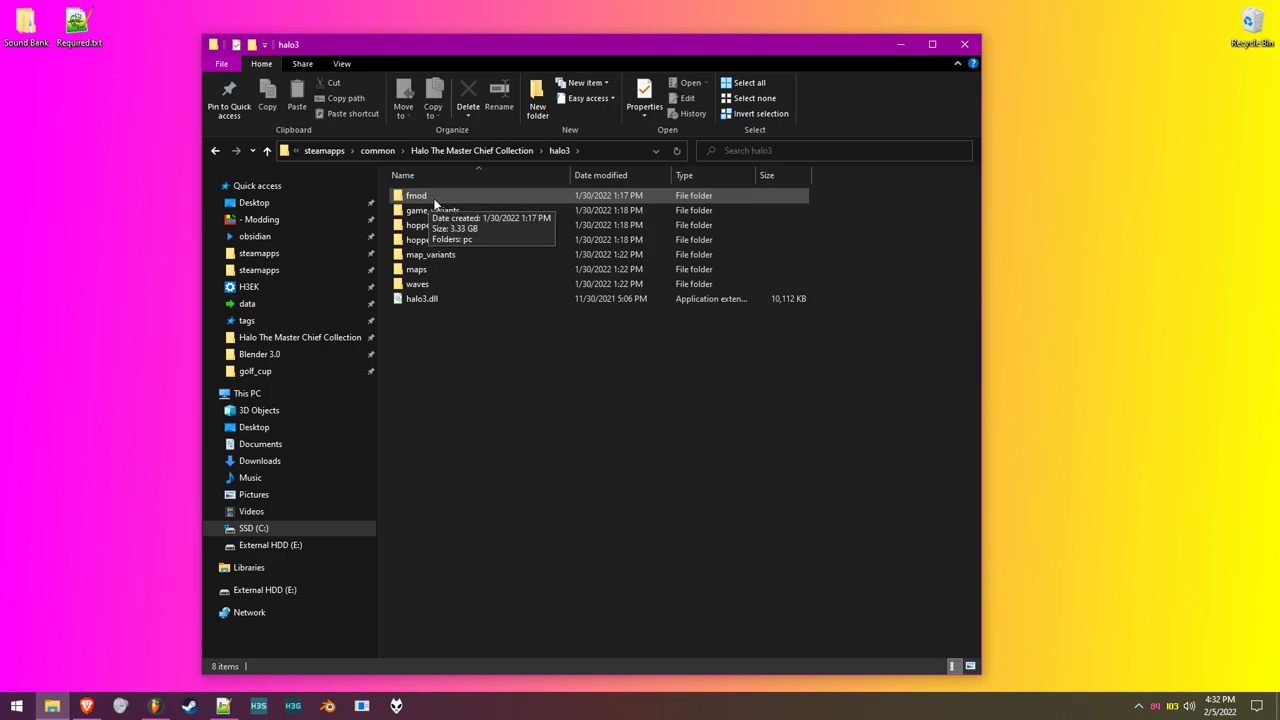
double_click(434, 198)
double_click(441, 199)
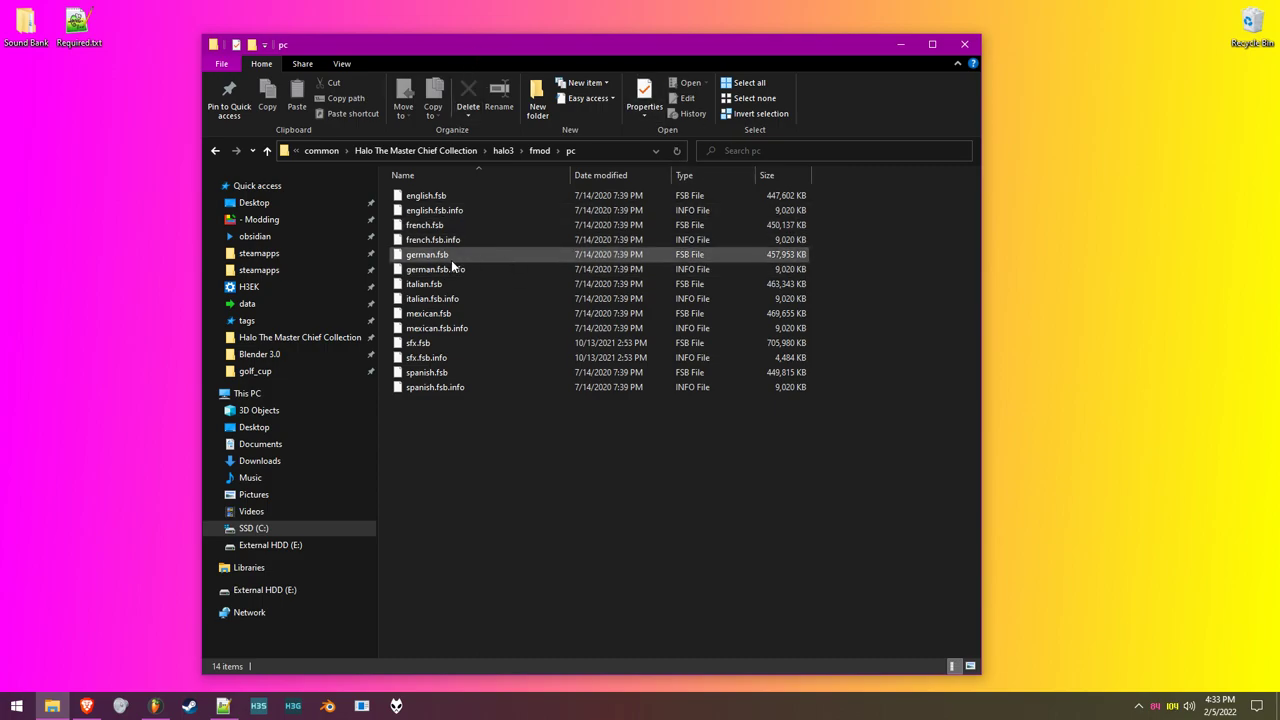
click(440, 340)
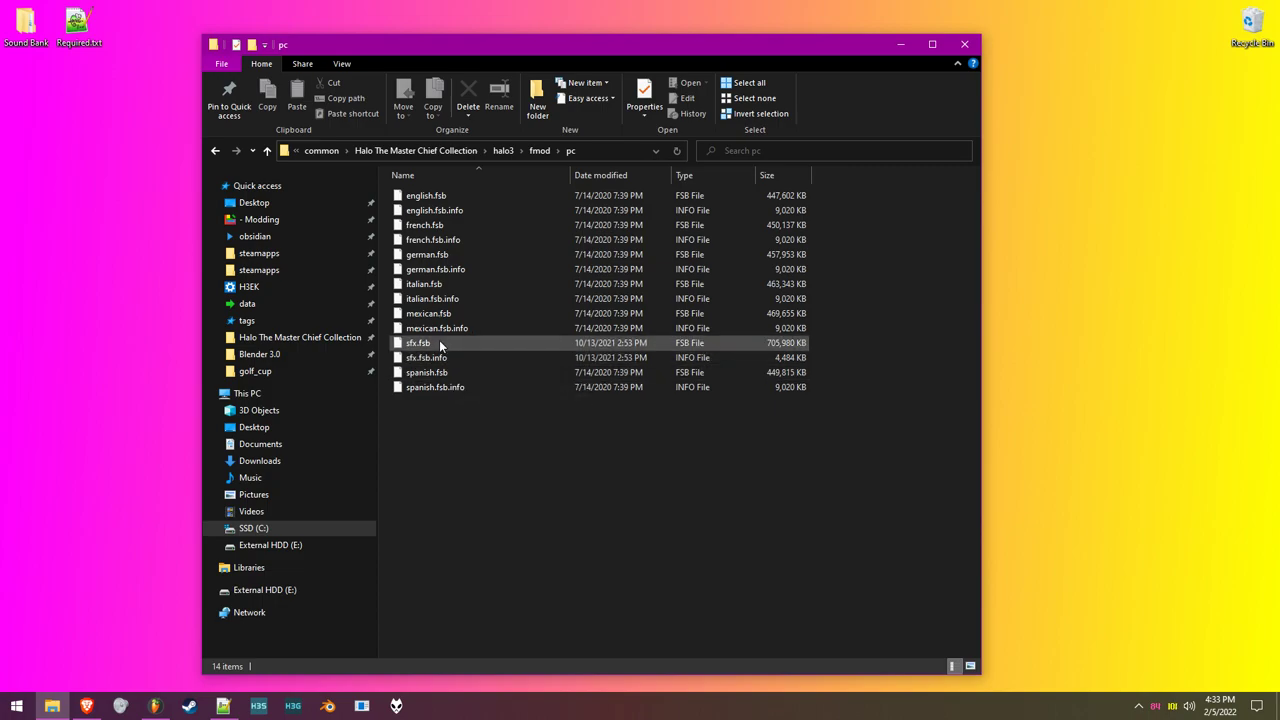
Bring the foobar2000 player to the front and position its window.
click(471, 508)
click(397, 706)
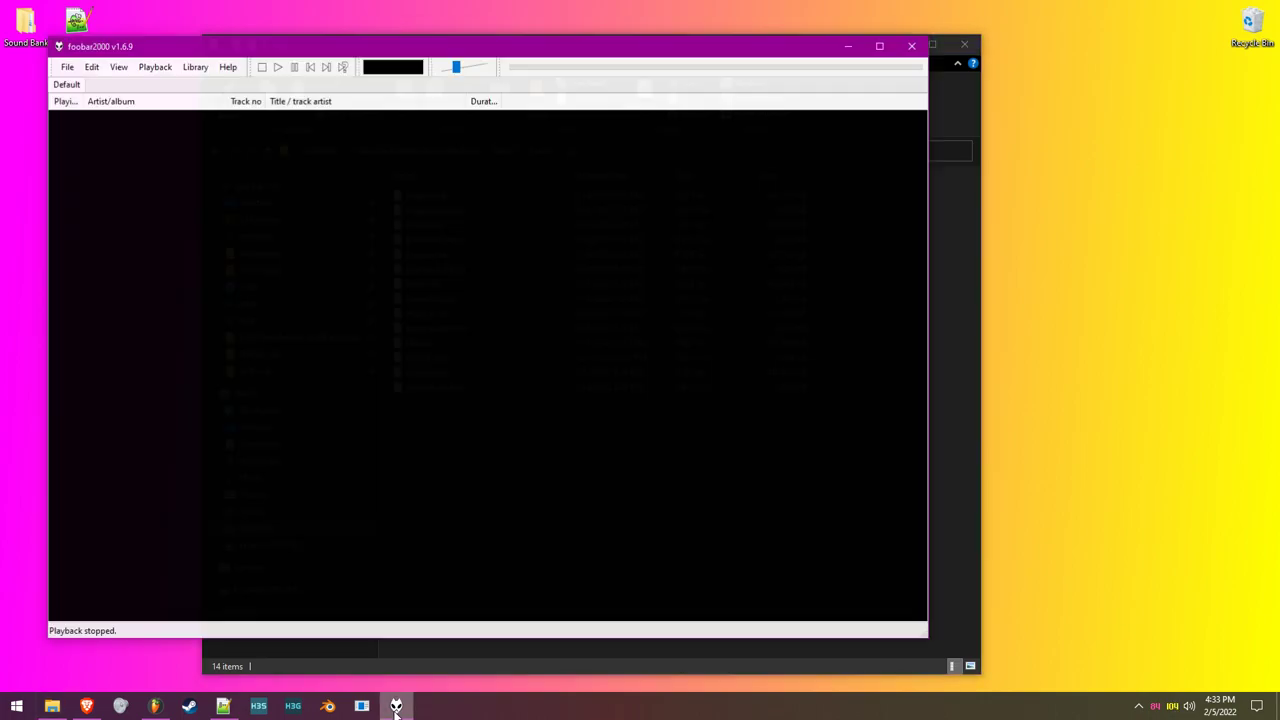
drag(208, 52, 283, 90)
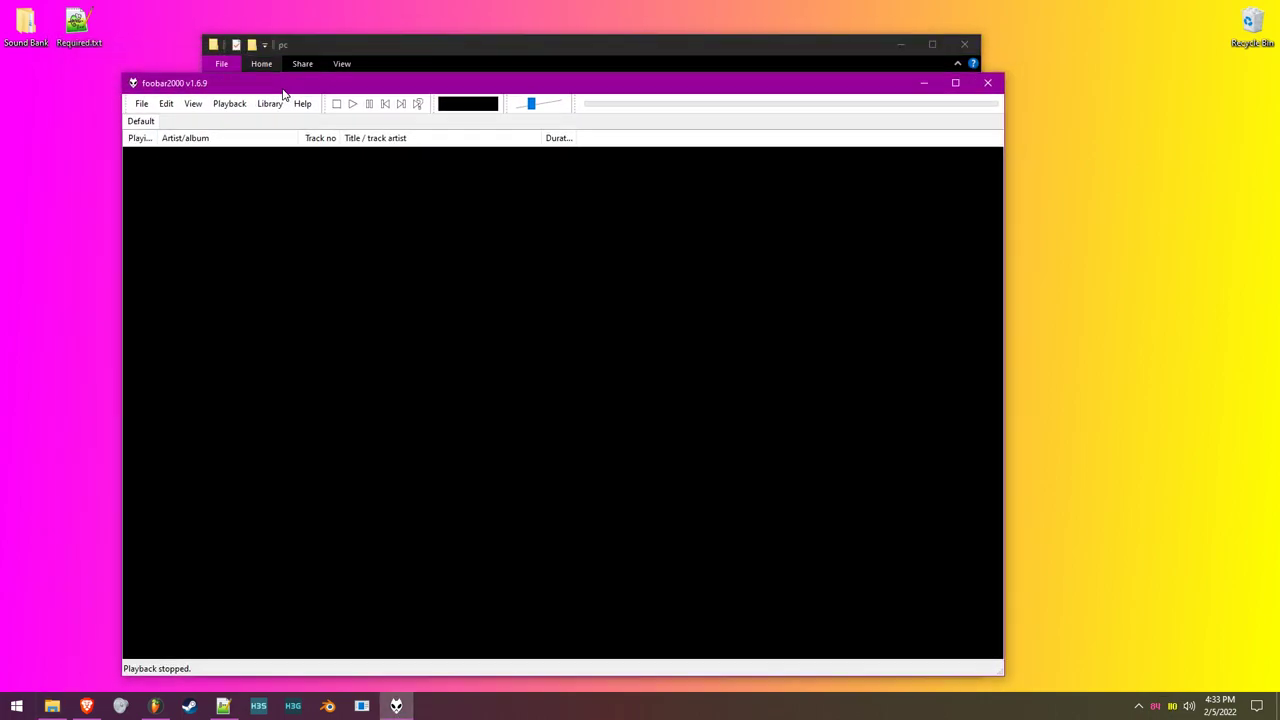
click(897, 44)
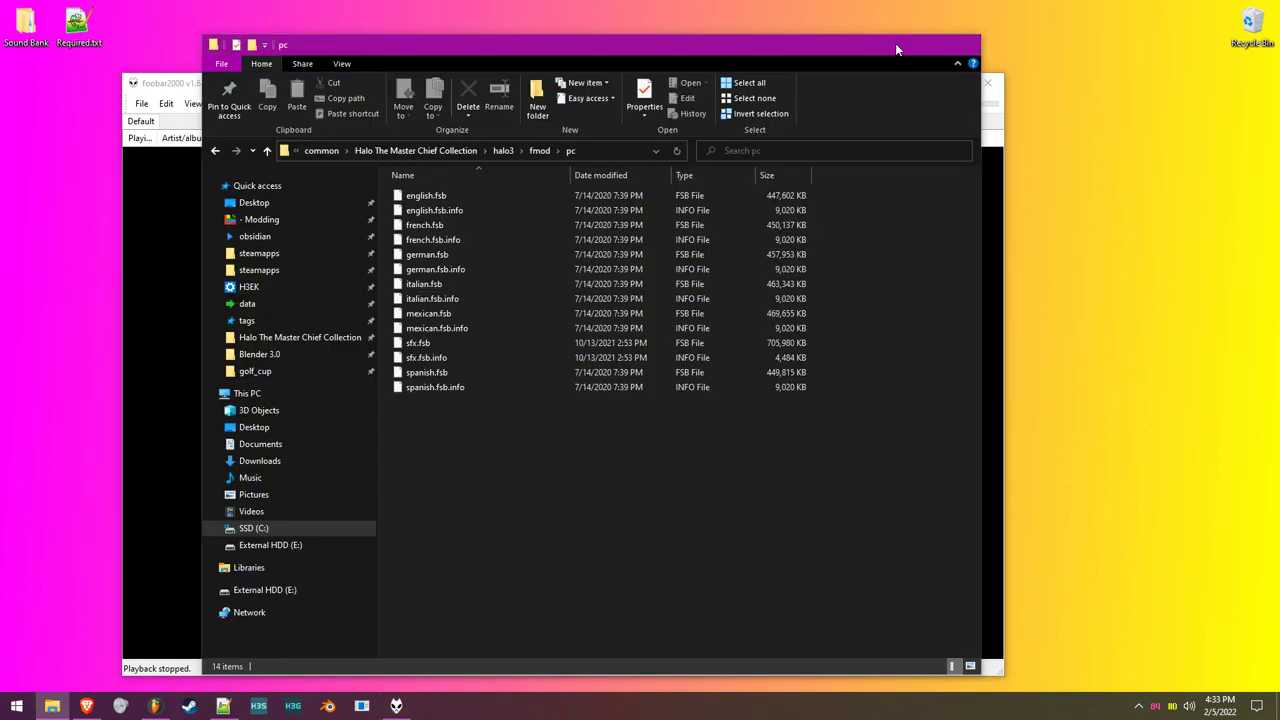
drag(172, 86, 284, 60)
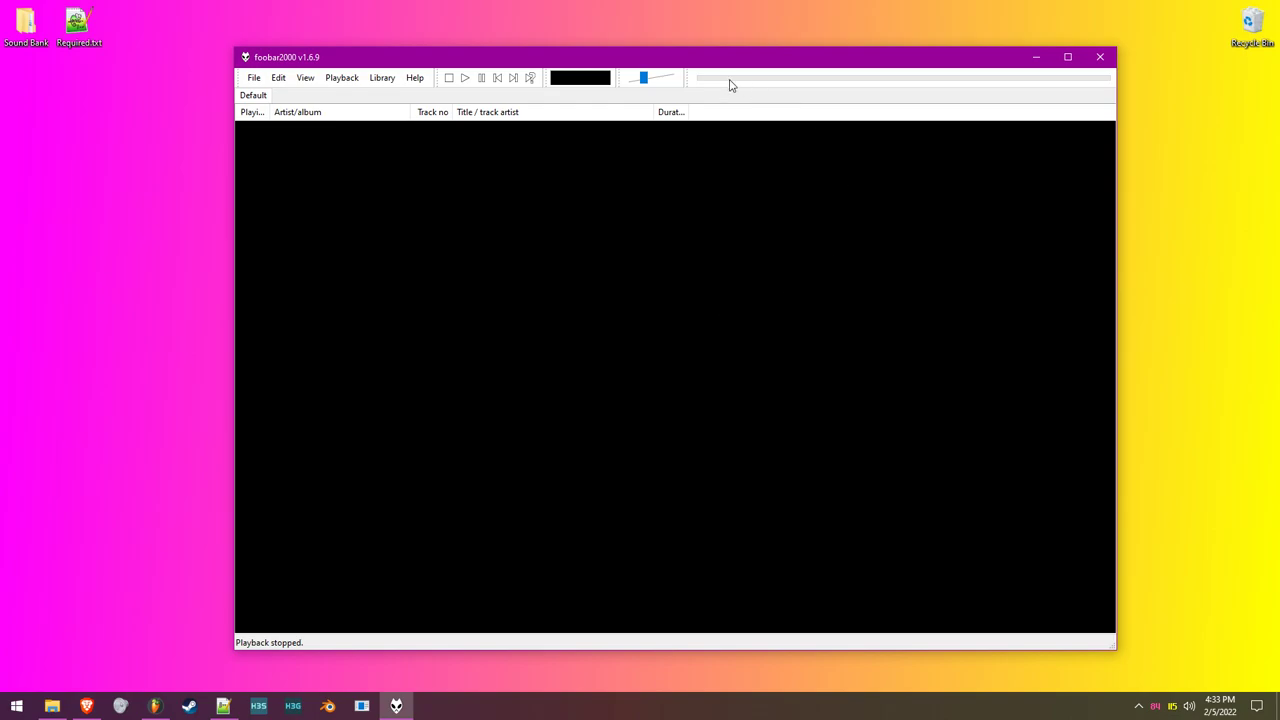
Lower foobar2000's volume to -1.00 dB and bring the pc folder window back.
drag(644, 82, 641, 89)
drag(649, 57, 612, 54)
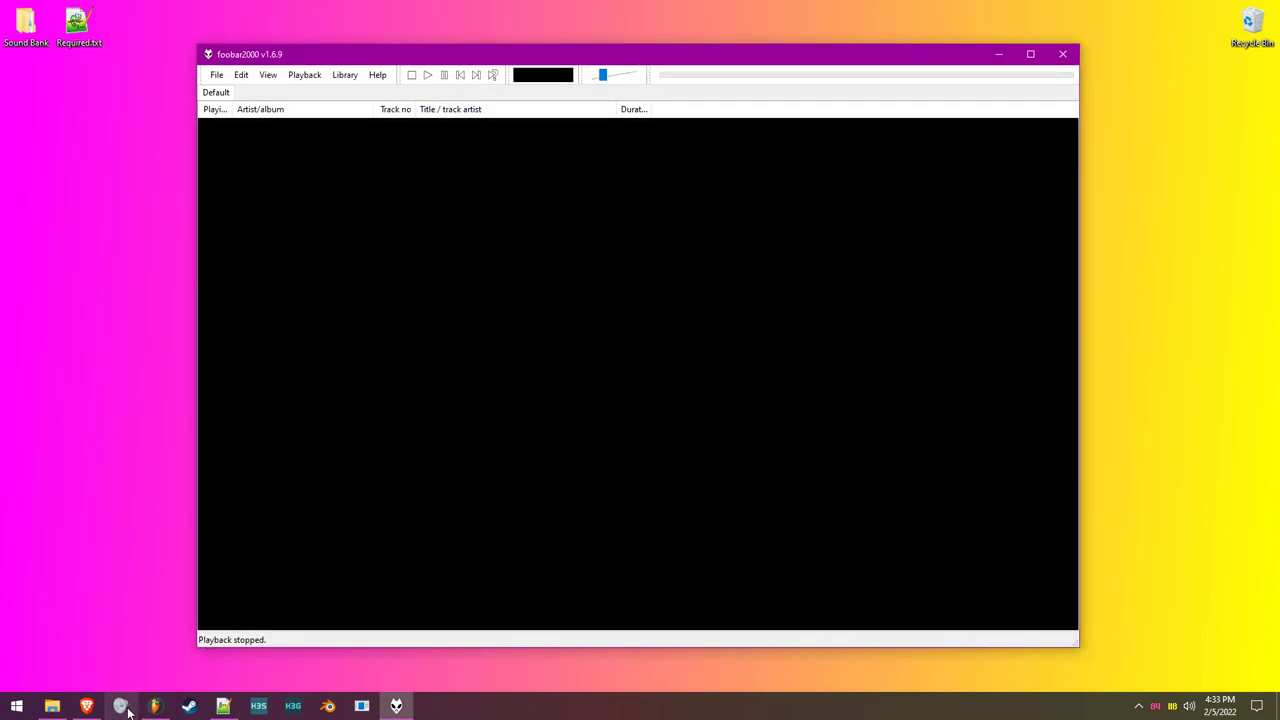
click(52, 706)
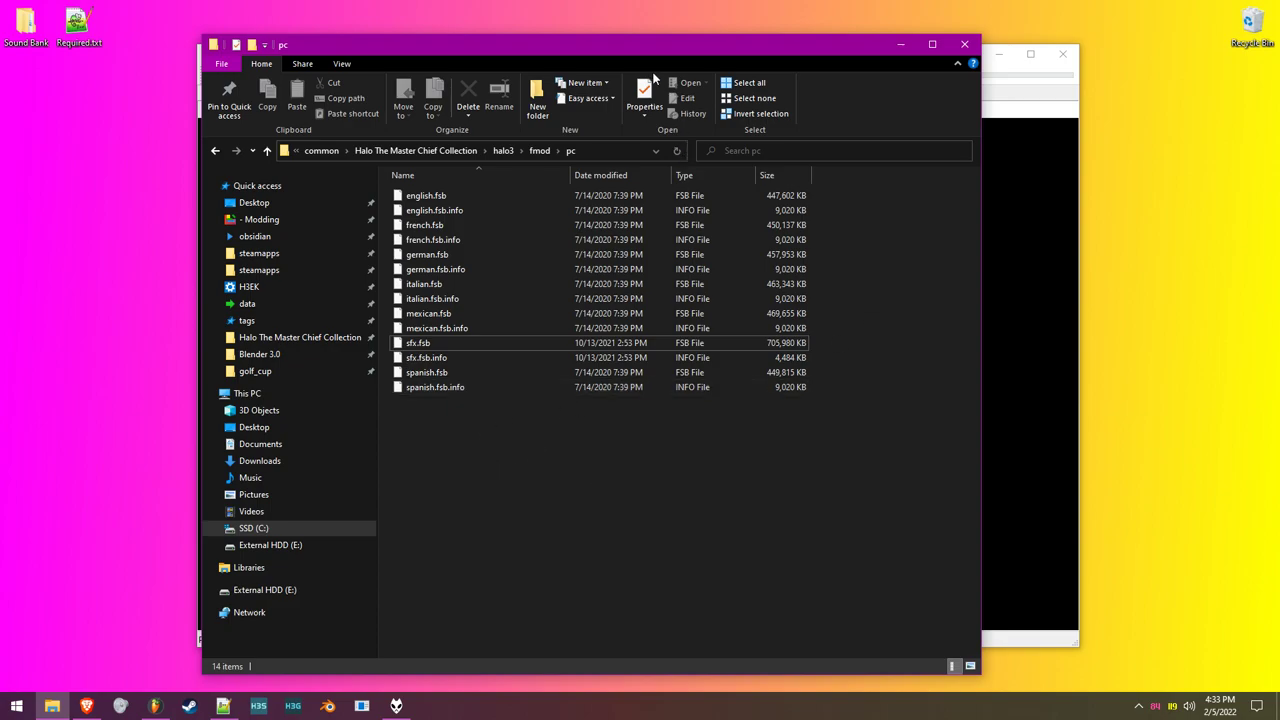
Copy-paste sfx.fsb in place and rename the duplicate to 'sfx - OG.fsb'.
click(419, 331)
click(420, 343)
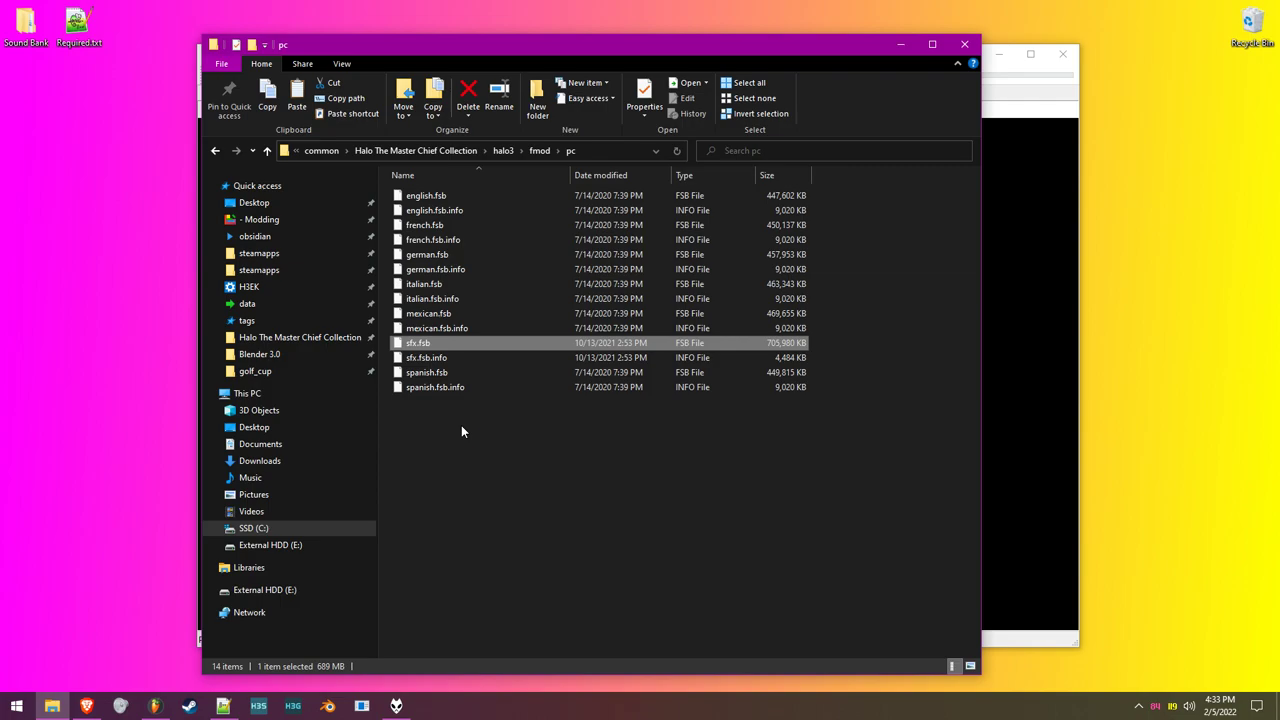
key(ctrl+c)
key(ctrl+v)
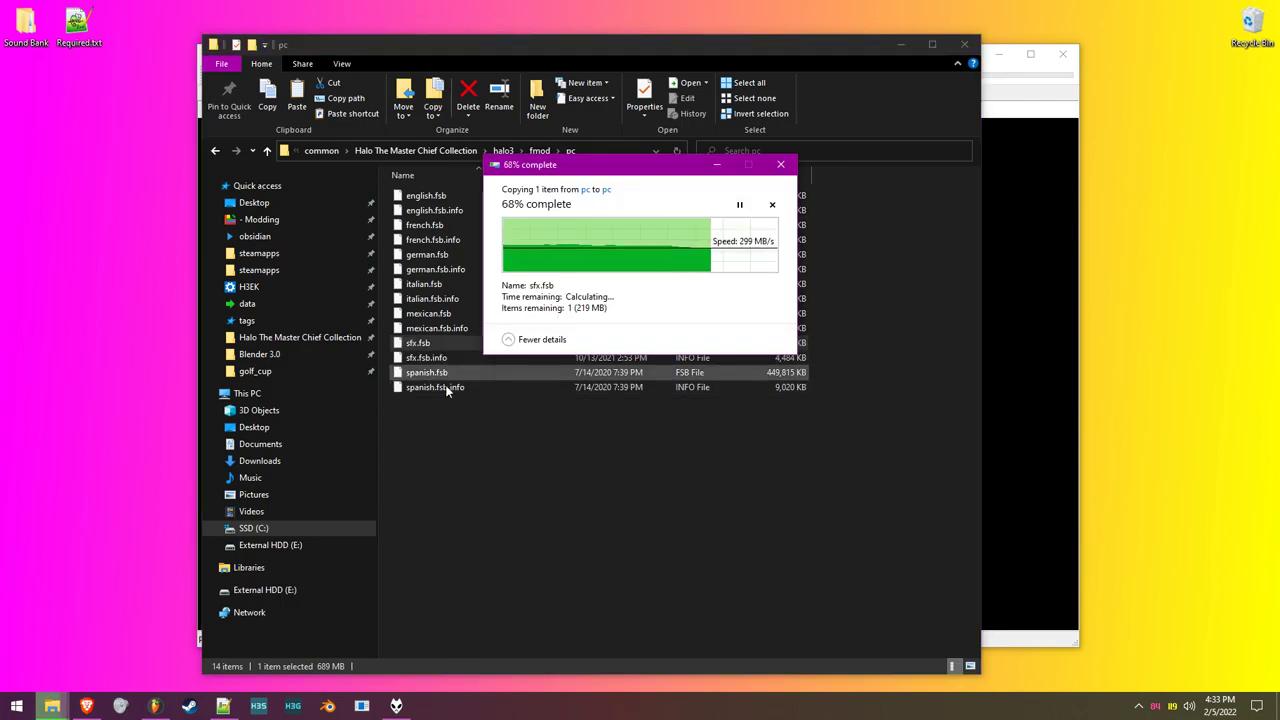
key(F2)
key(Right)
key(BackSpace)
key(BackSpace)
key(BackSpace)
key(BackSpace)
text(OG)
key(Return)
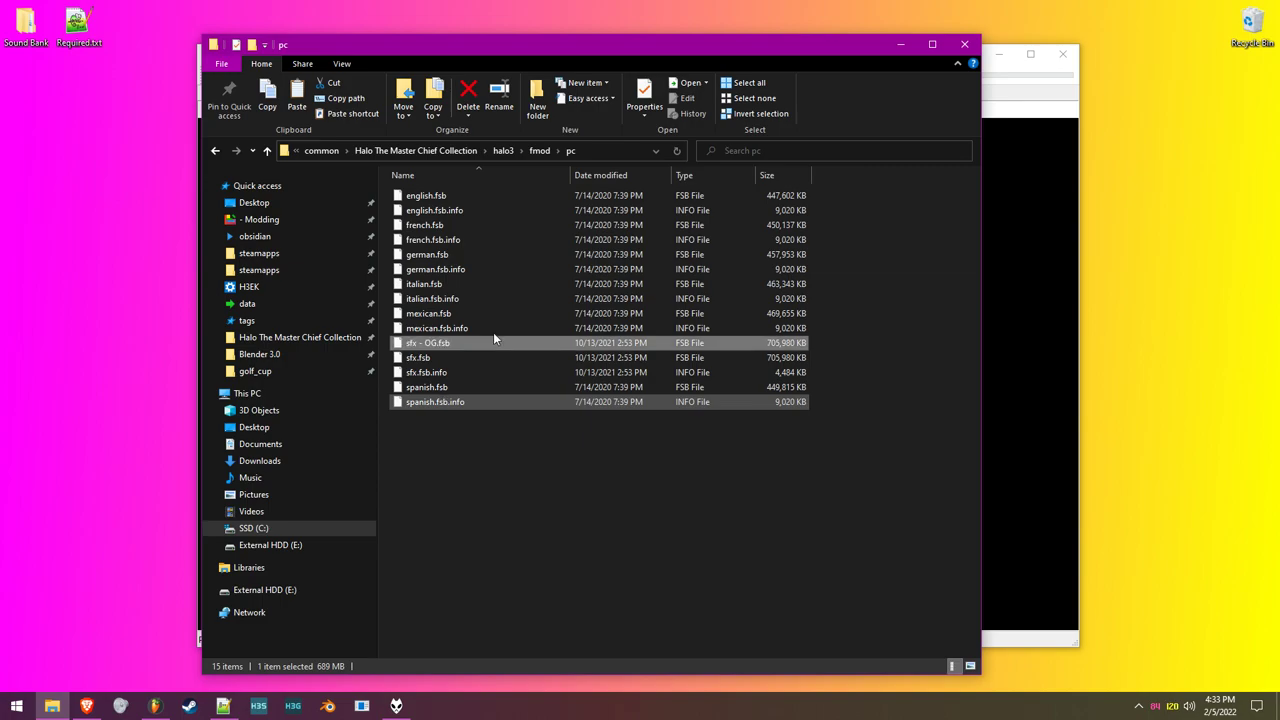
Minimize Explorer and pick sfx - OG.fsb in halo3\fmod\pc through foobar2000's File > Open.
click(899, 52)
click(220, 77)
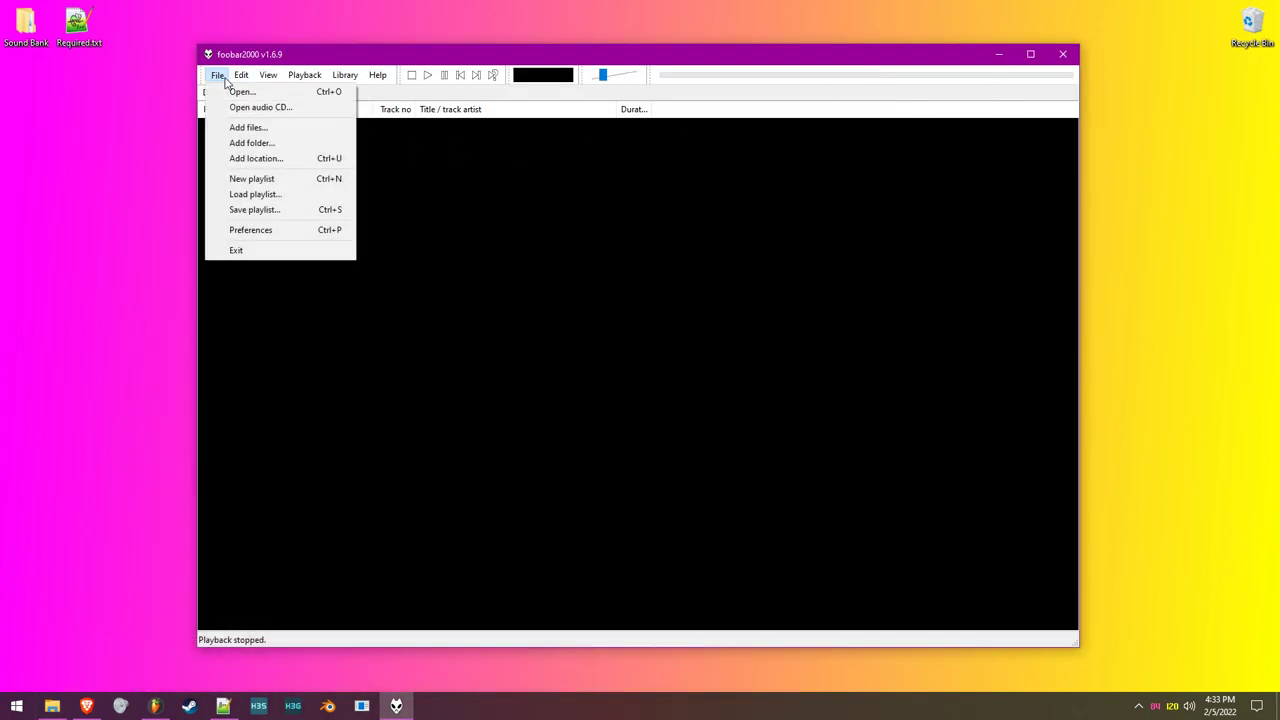
click(229, 93)
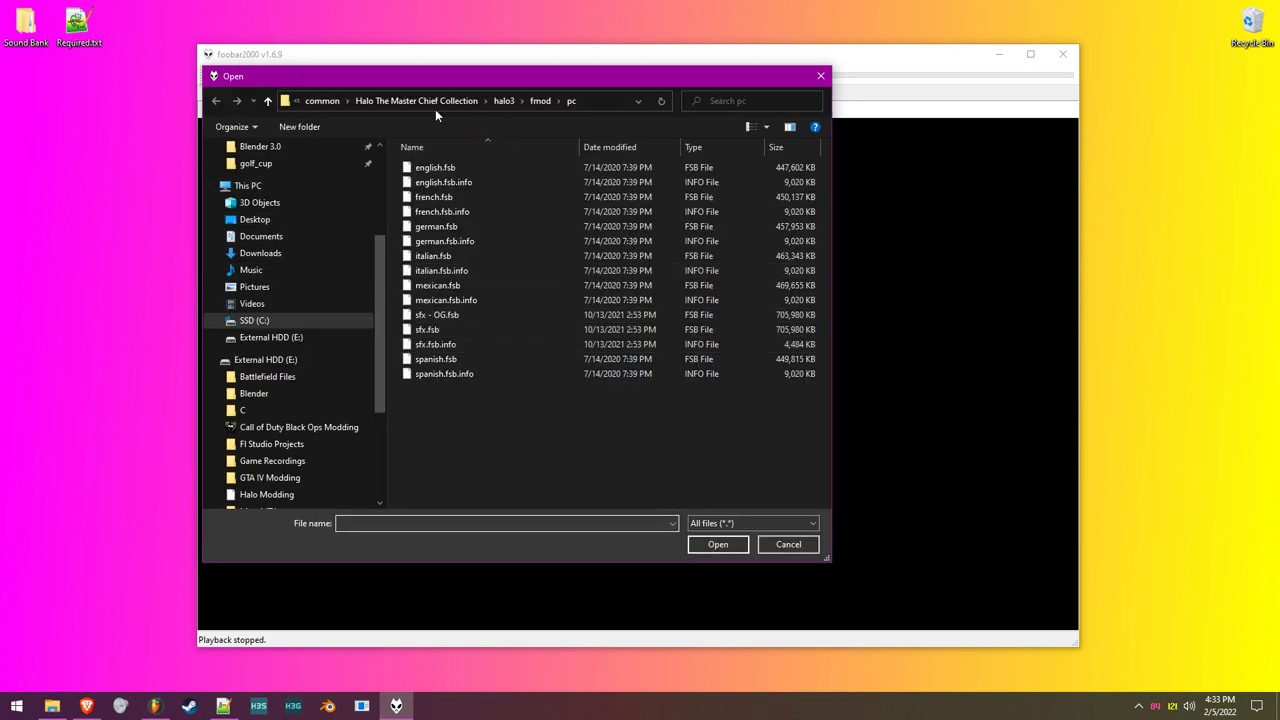
click(414, 318)
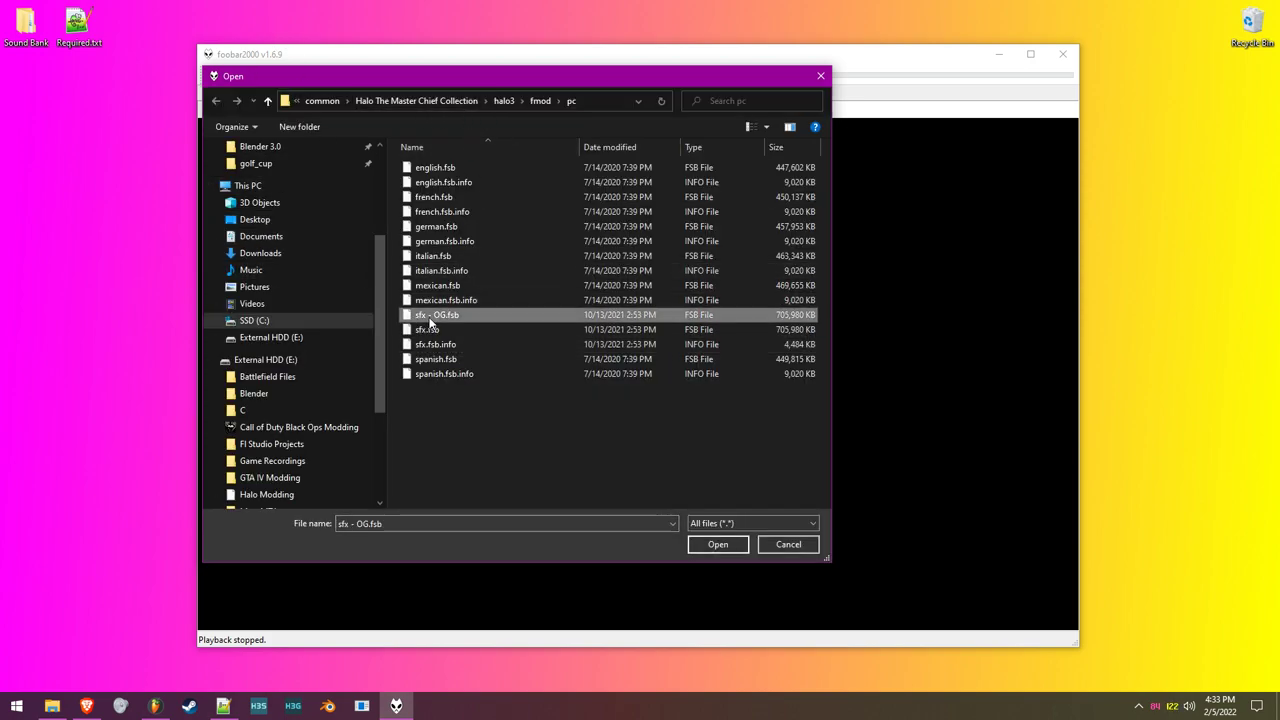